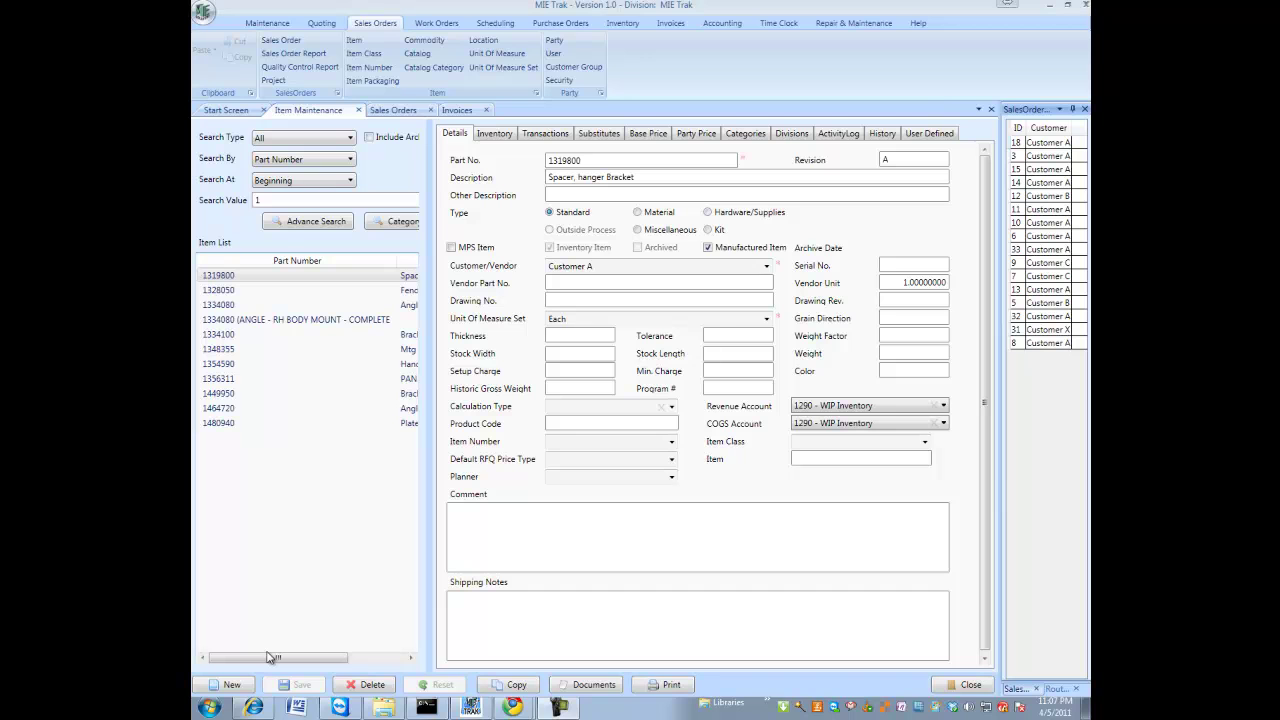
Review the details of parts 1334080, the RH body mount assembly, 1334100 and 1319800
{"action": "left_click", "coordinate": [242, 305]}
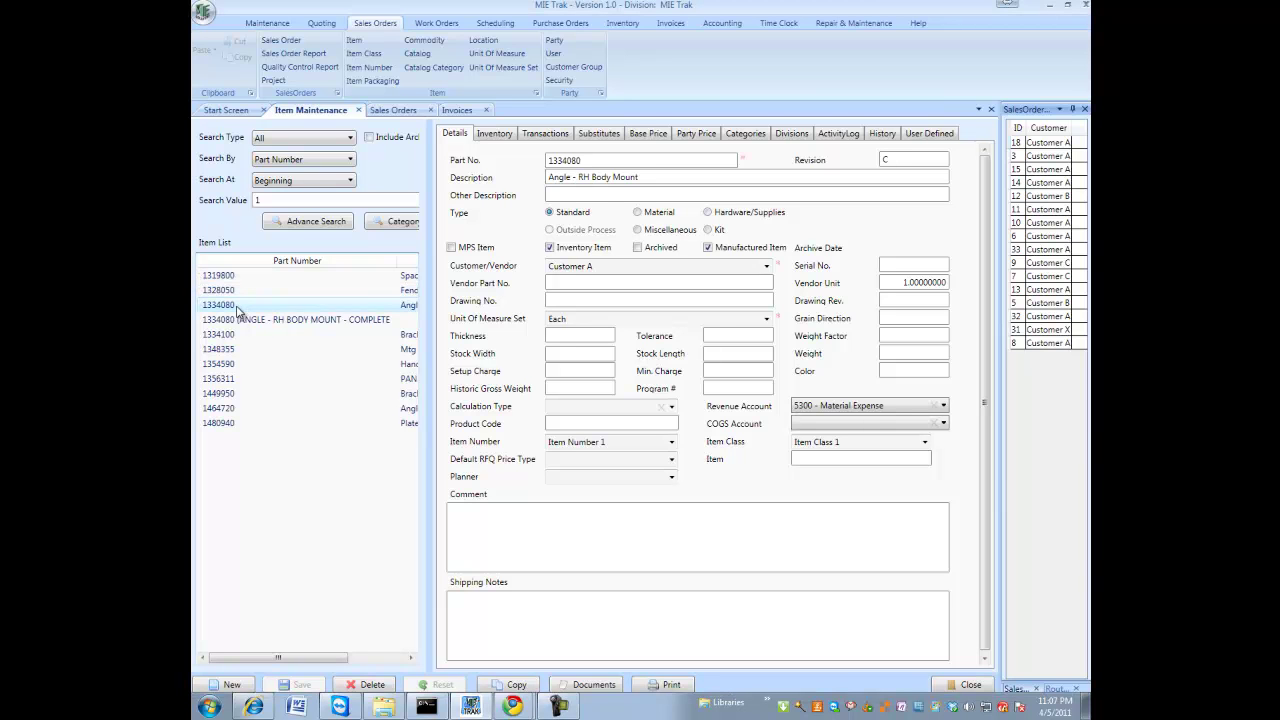
{"action": "left_click", "coordinate": [243, 320]}
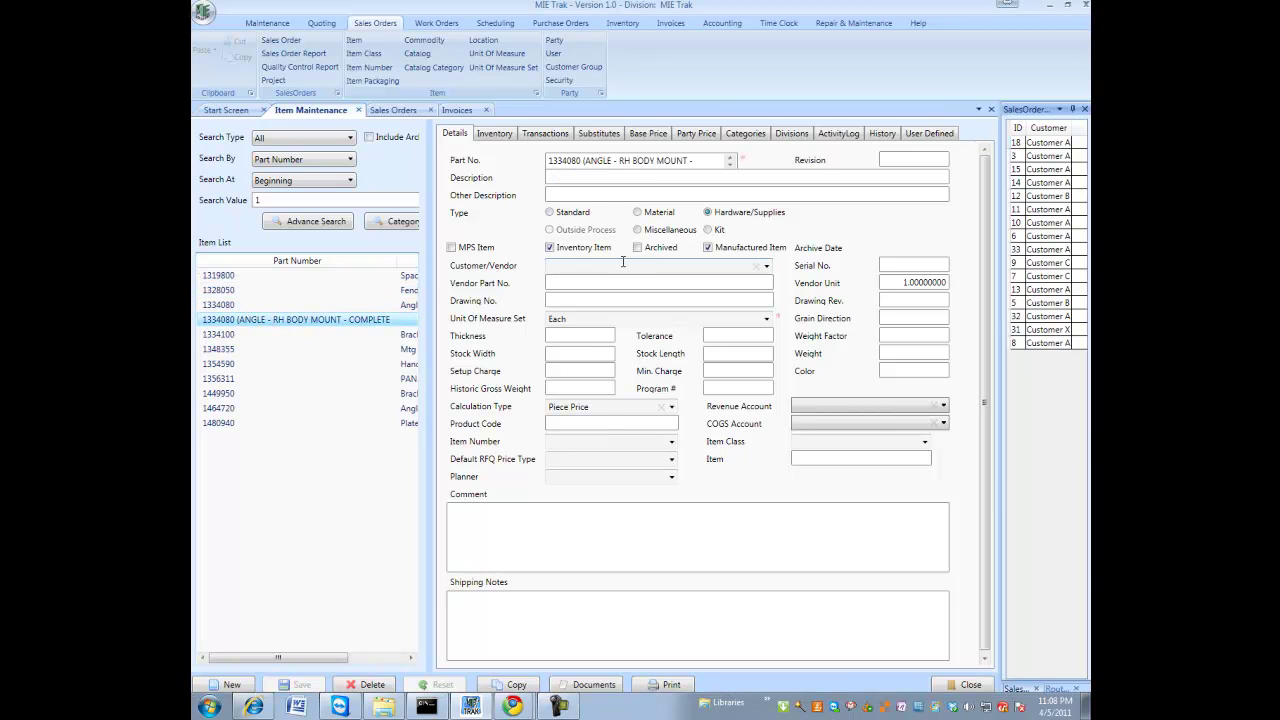
{"action": "left_click", "coordinate": [293, 336]}
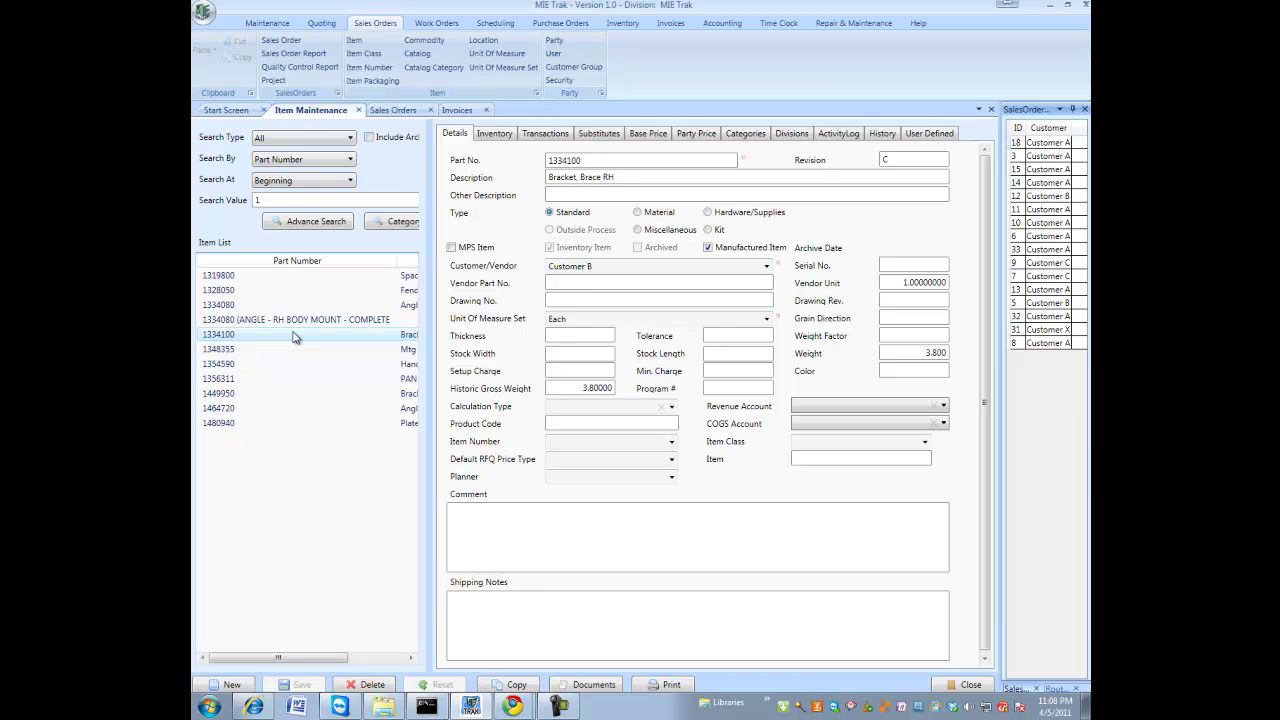
{"action": "left_click", "coordinate": [293, 336]}
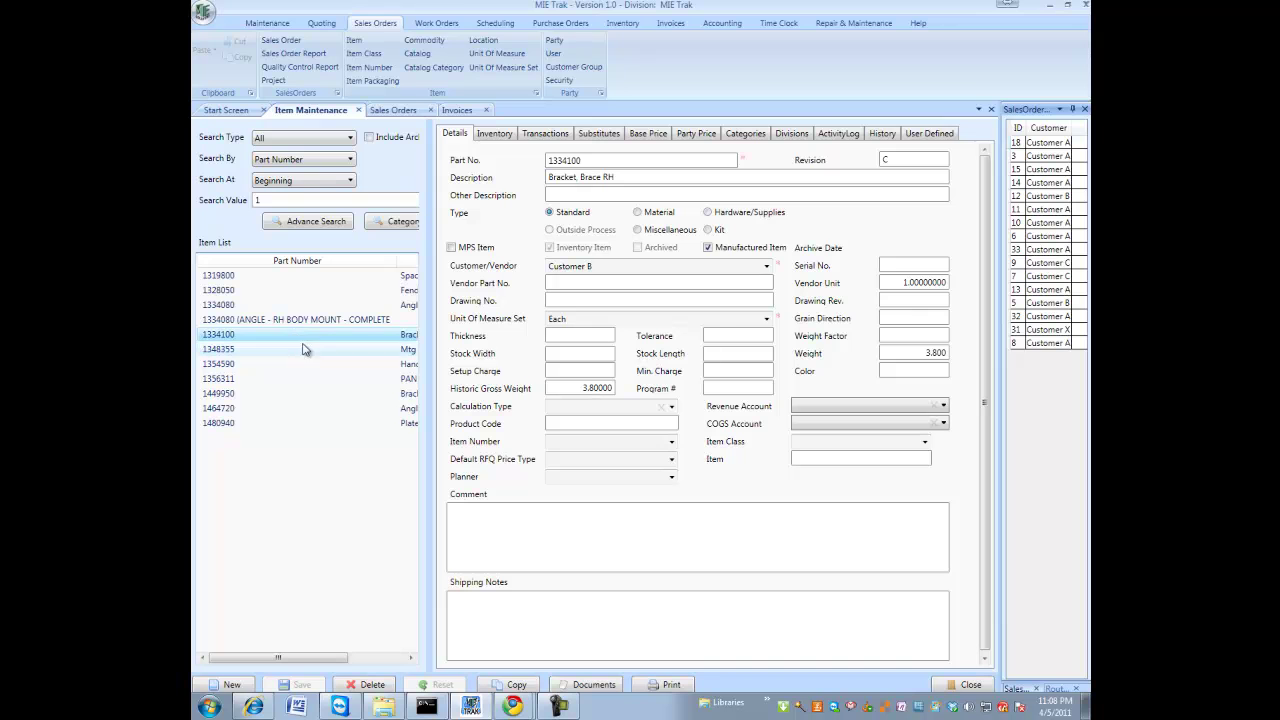
{"action": "left_click", "coordinate": [280, 275]}
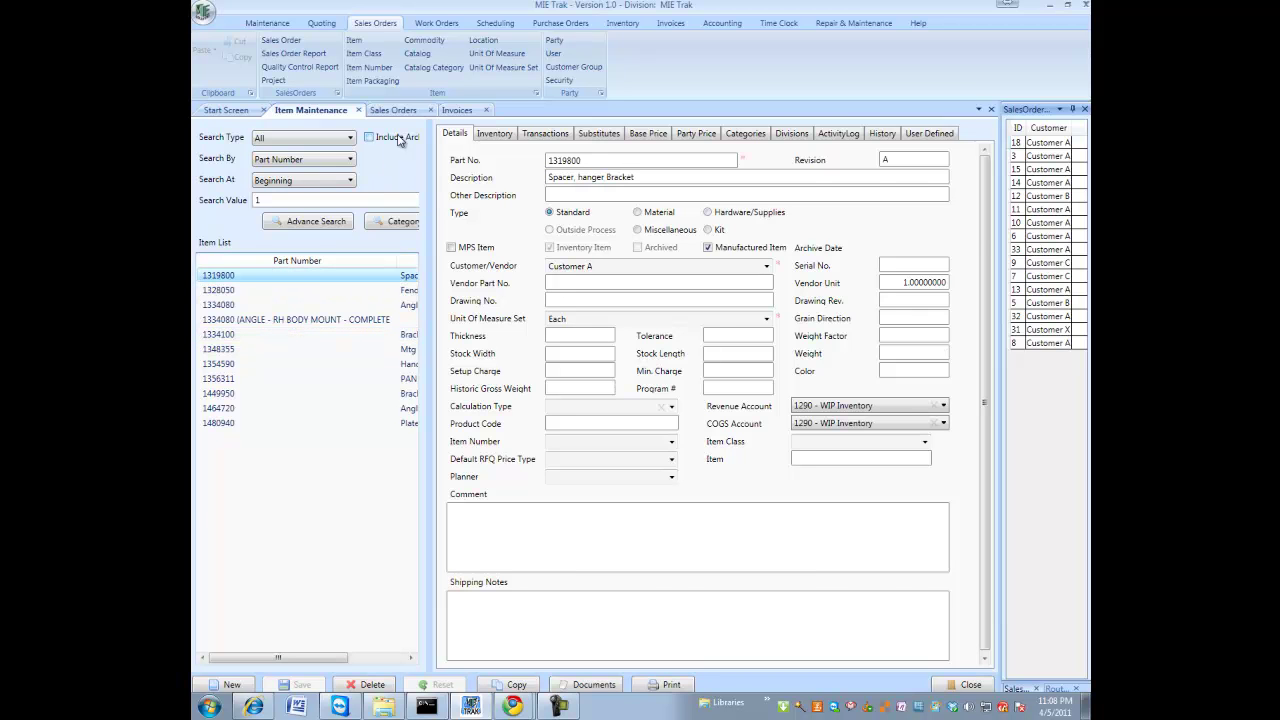
Open sales orders 3, 6 and 8, ending on order 8's six lines totalling $10,220.00
{"action": "left_click", "coordinate": [402, 111]}
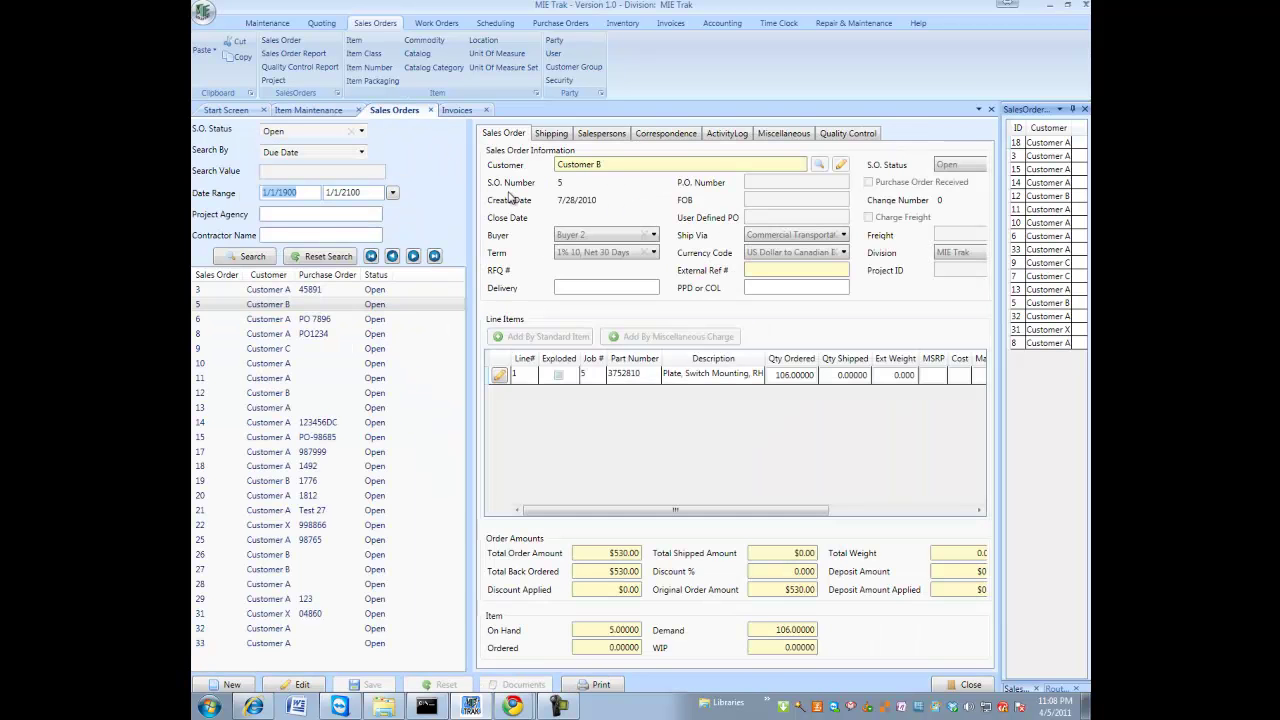
{"action": "left_click", "coordinate": [289, 290]}
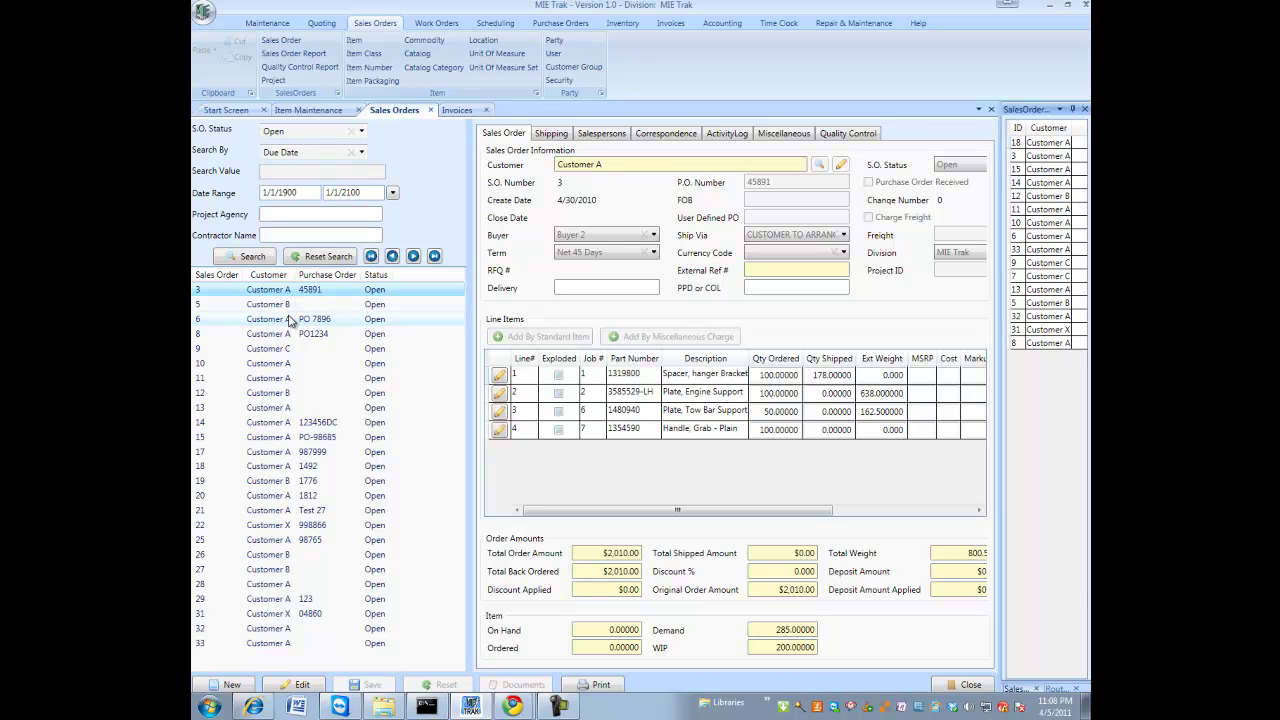
{"action": "left_click", "coordinate": [289, 319]}
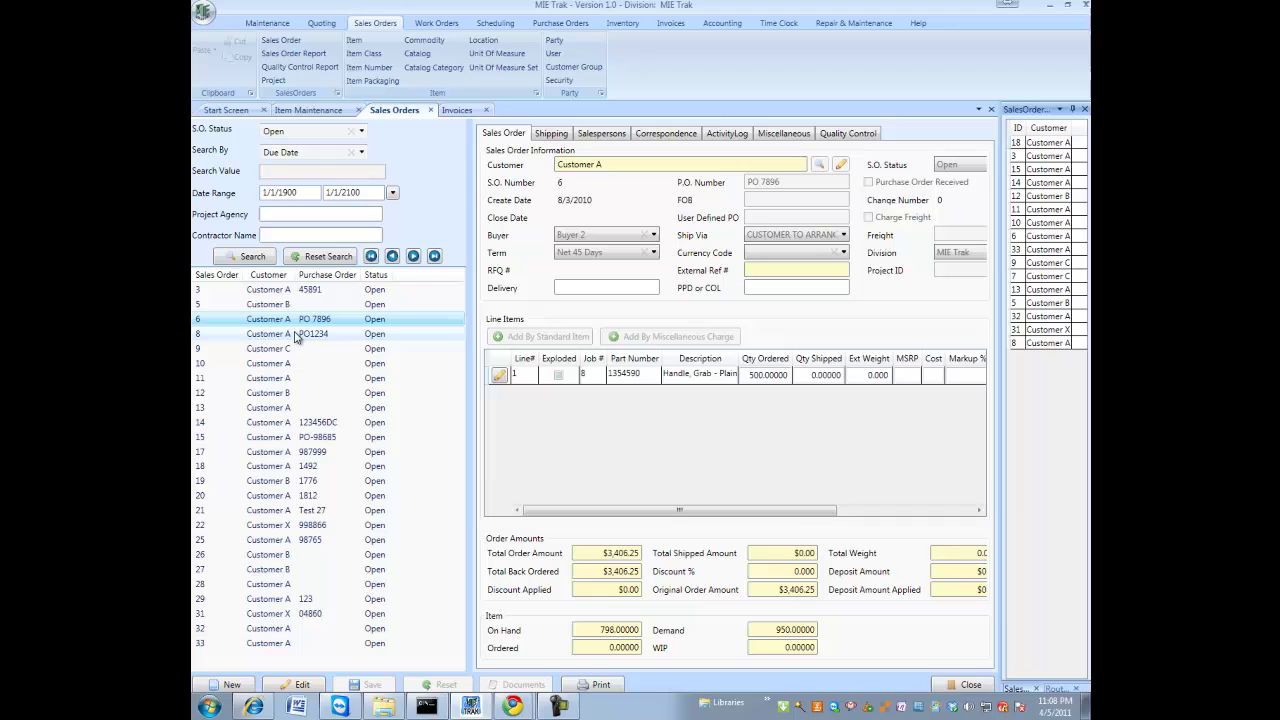
{"action": "left_click", "coordinate": [296, 335]}
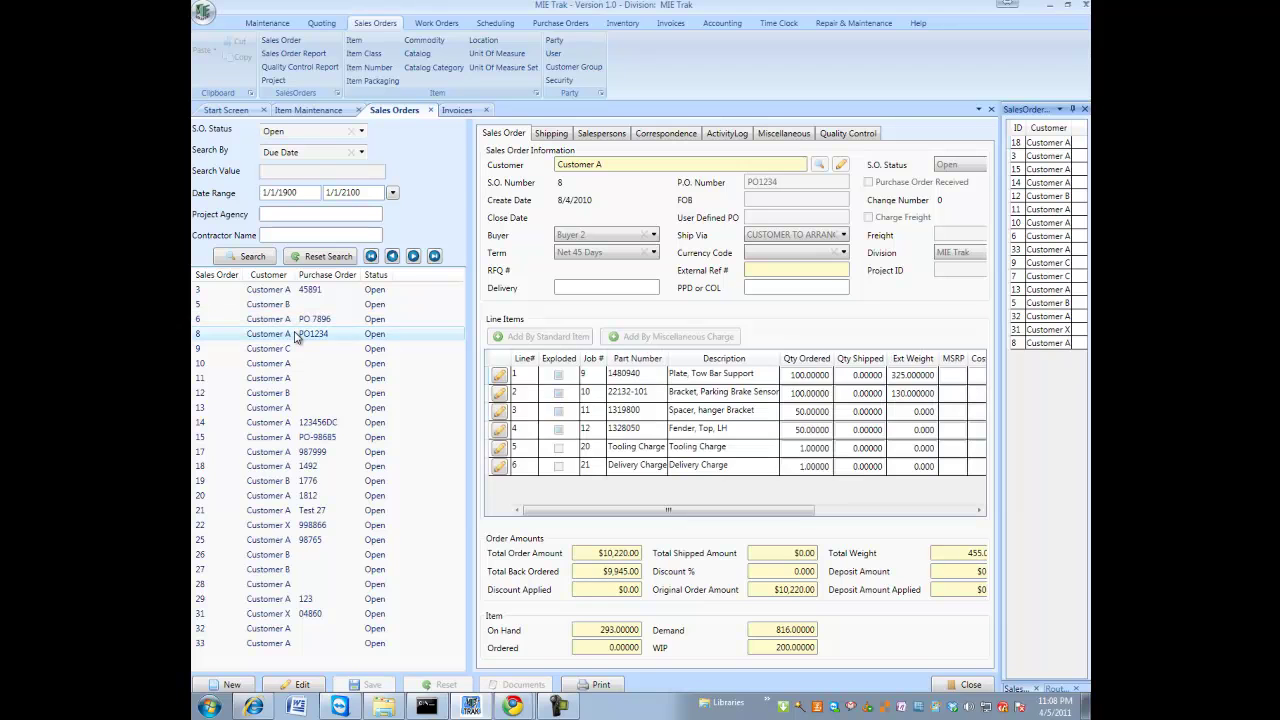
Review line item 1 of sales order 8 in the Sales Order Line dialog, then go to Invoices
{"action": "left_click", "coordinate": [504, 378]}
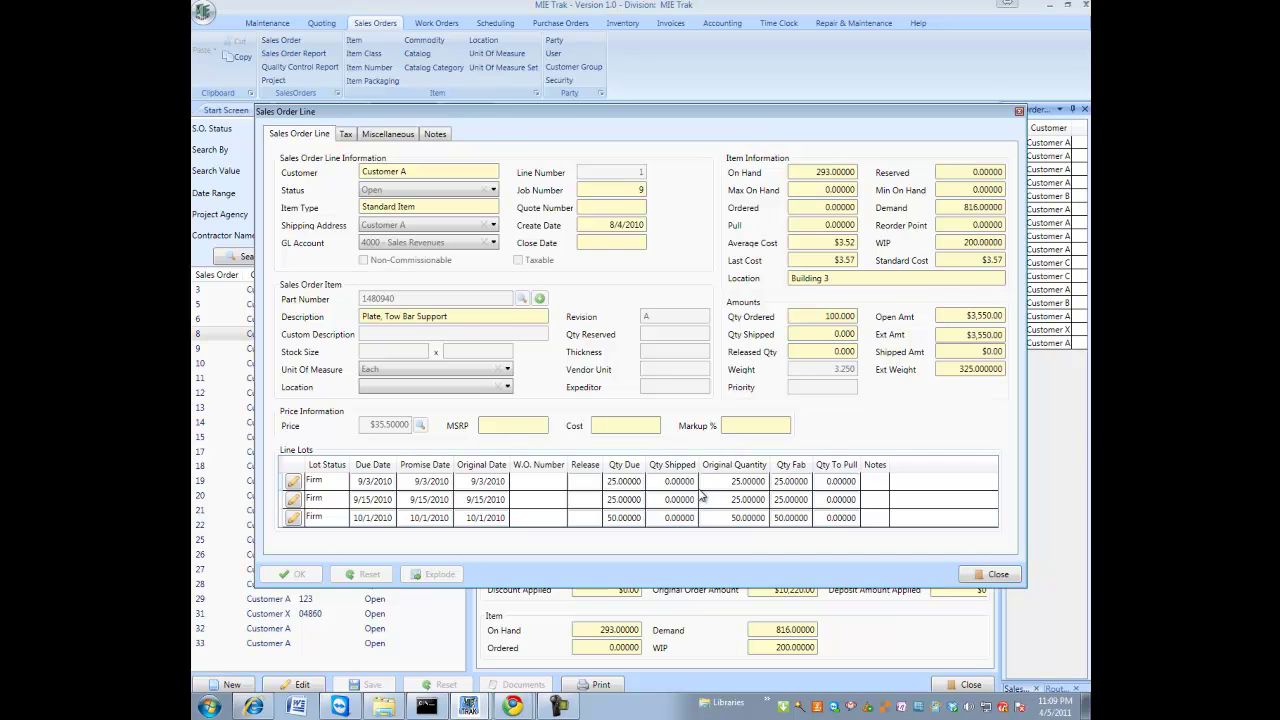
{"action": "left_click", "coordinate": [990, 574]}
{"action": "left_click", "coordinate": [457, 110]}
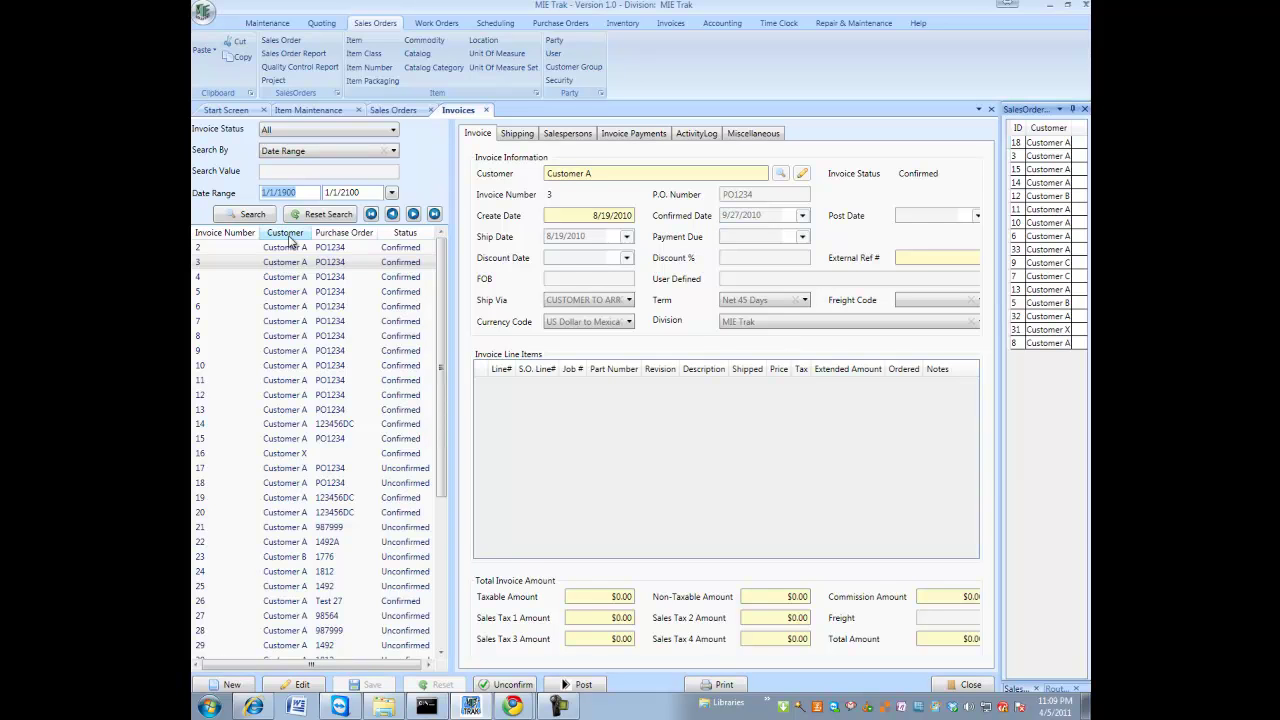
Filter the invoice list to Unconfirmed status and search
{"action": "left_click", "coordinate": [328, 132]}
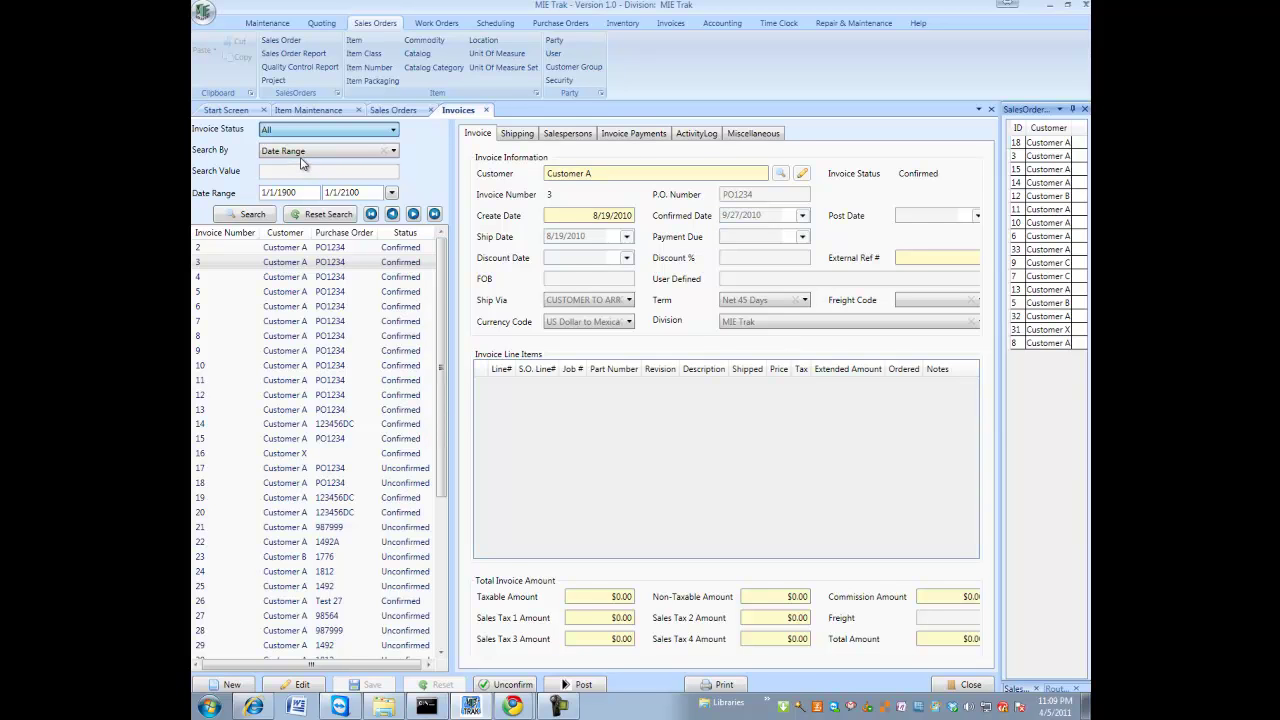
{"action": "key", "text": "Down"}
{"action": "key", "text": "Down"}
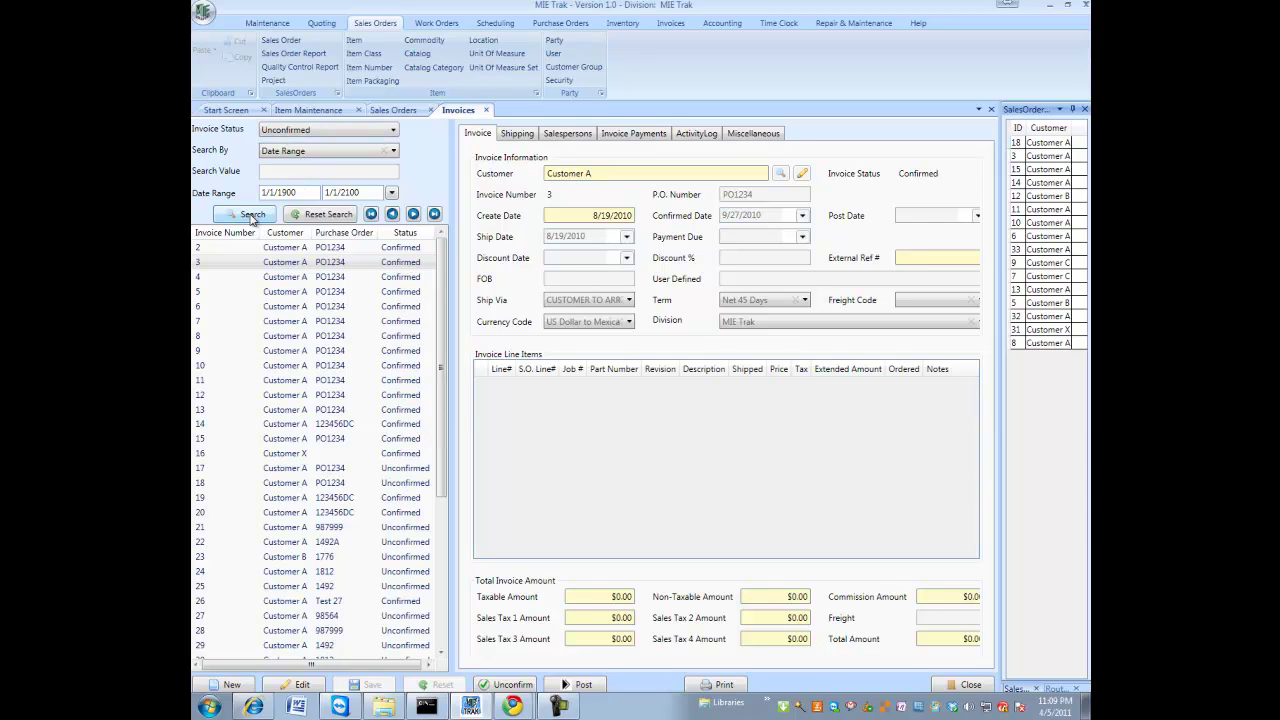
{"action": "left_click", "coordinate": [252, 215]}
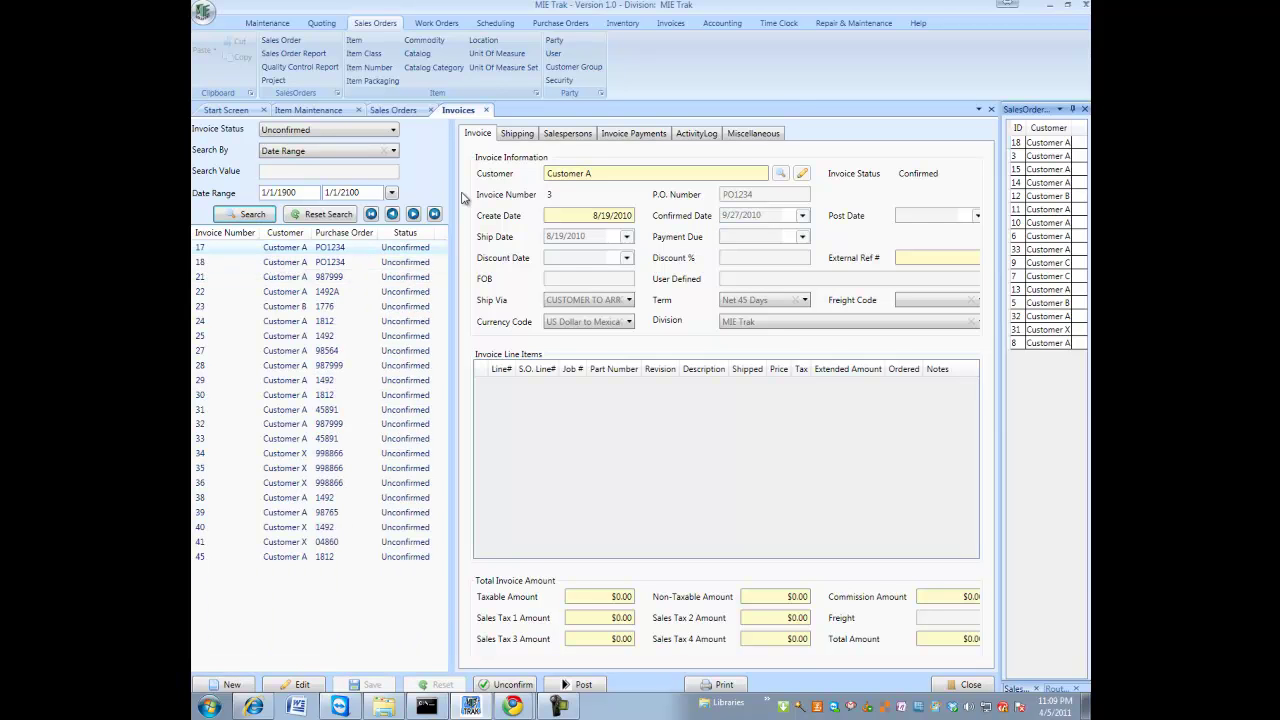
Open invoice 22, review its three line items, and view its shipping addresses
{"action": "left_click", "coordinate": [275, 248]}
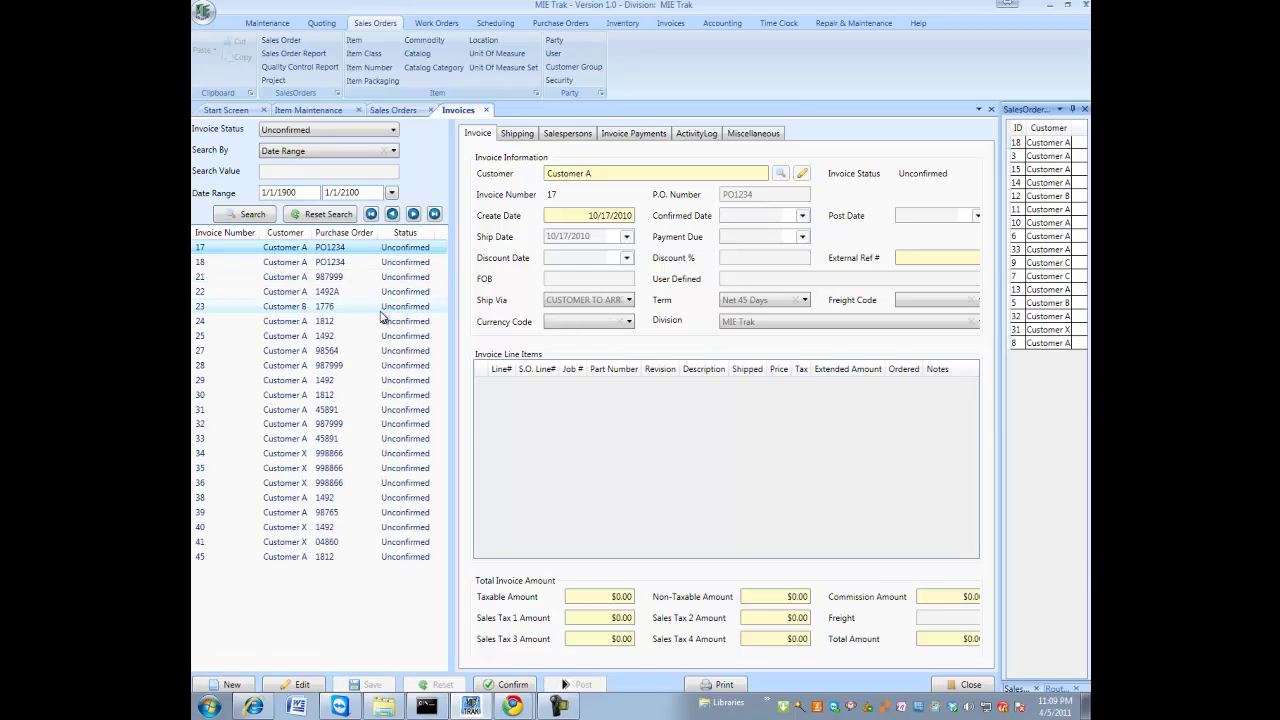
{"action": "left_click", "coordinate": [320, 294]}
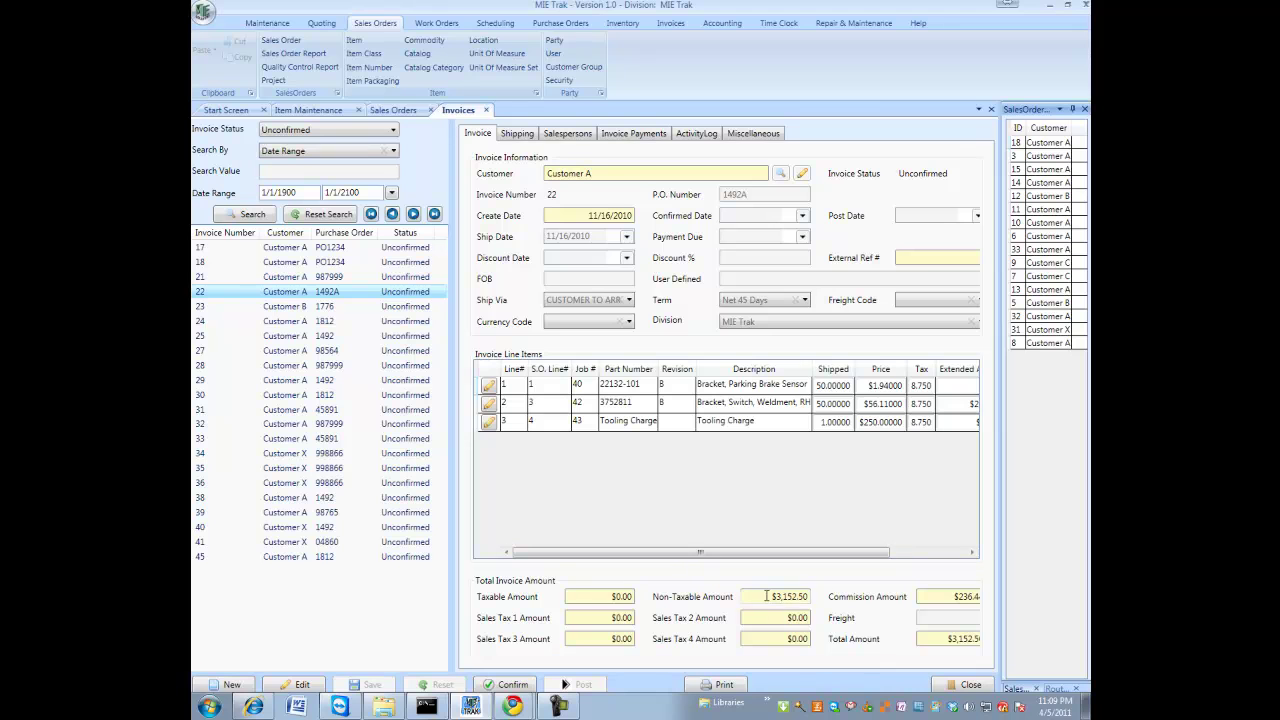
{"action": "left_click", "coordinate": [512, 404]}
{"action": "left_click", "coordinate": [513, 424]}
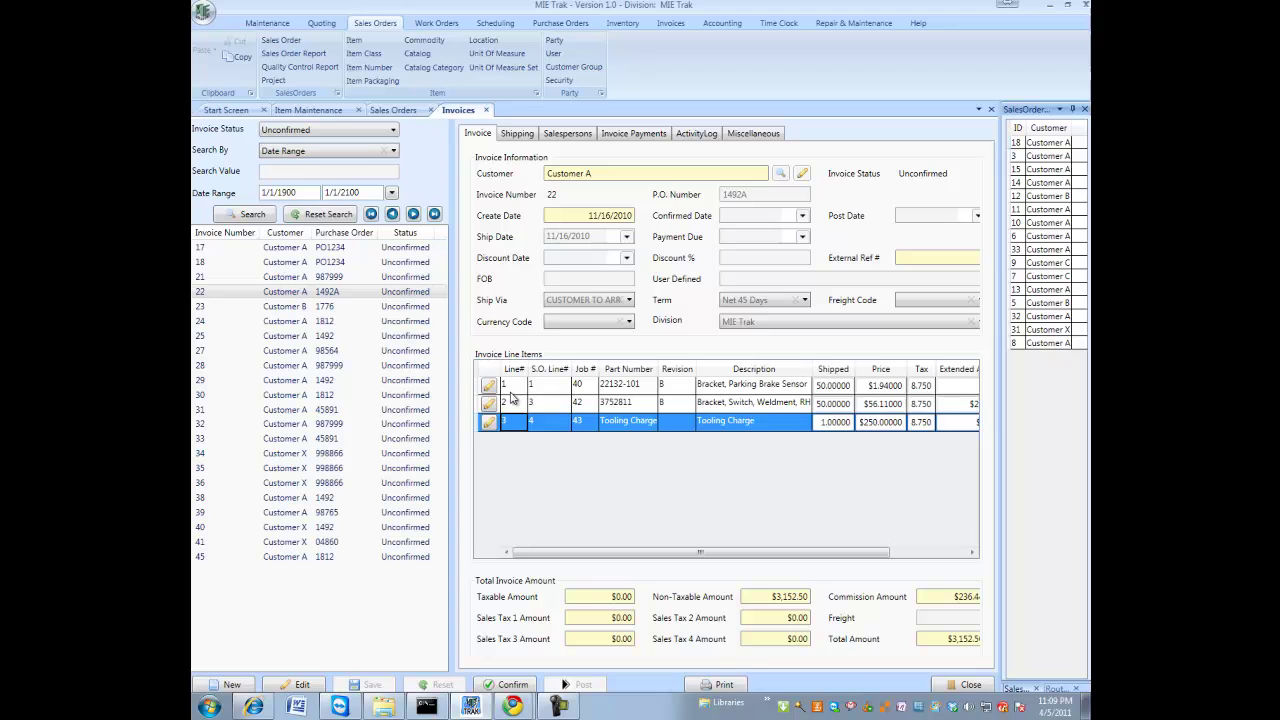
{"action": "left_click", "coordinate": [511, 390]}
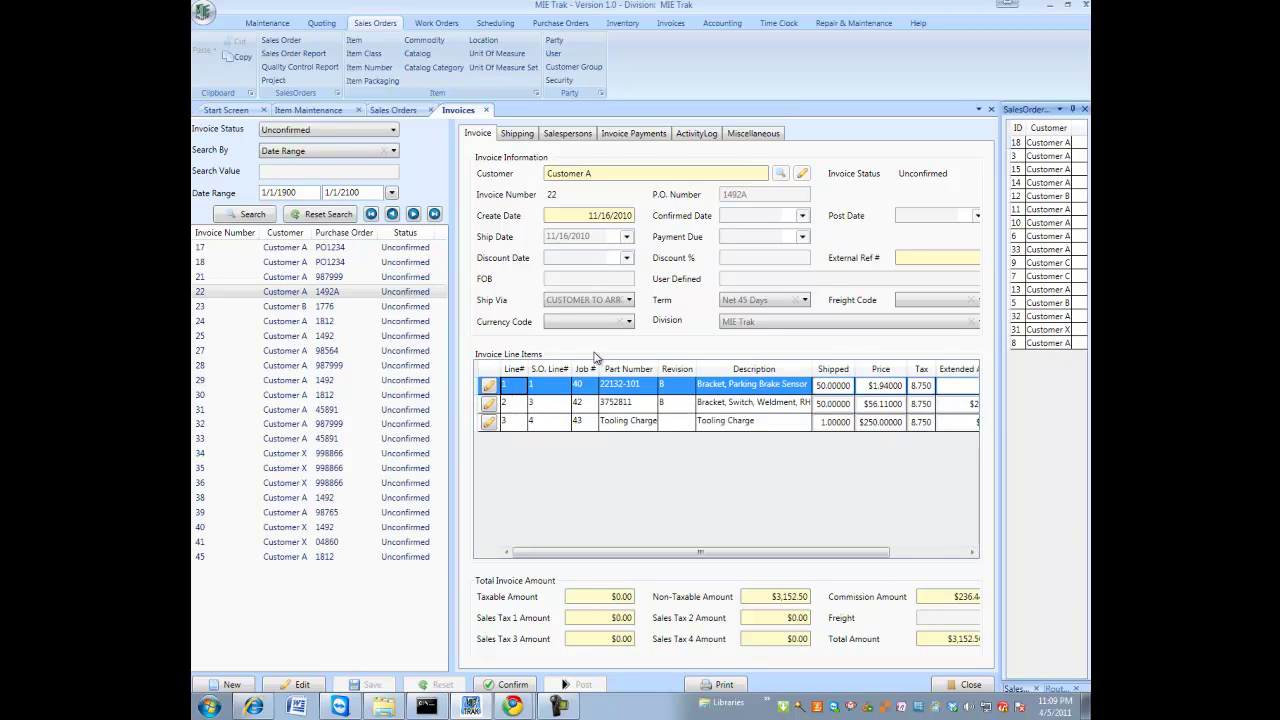
{"action": "left_click", "coordinate": [517, 135]}
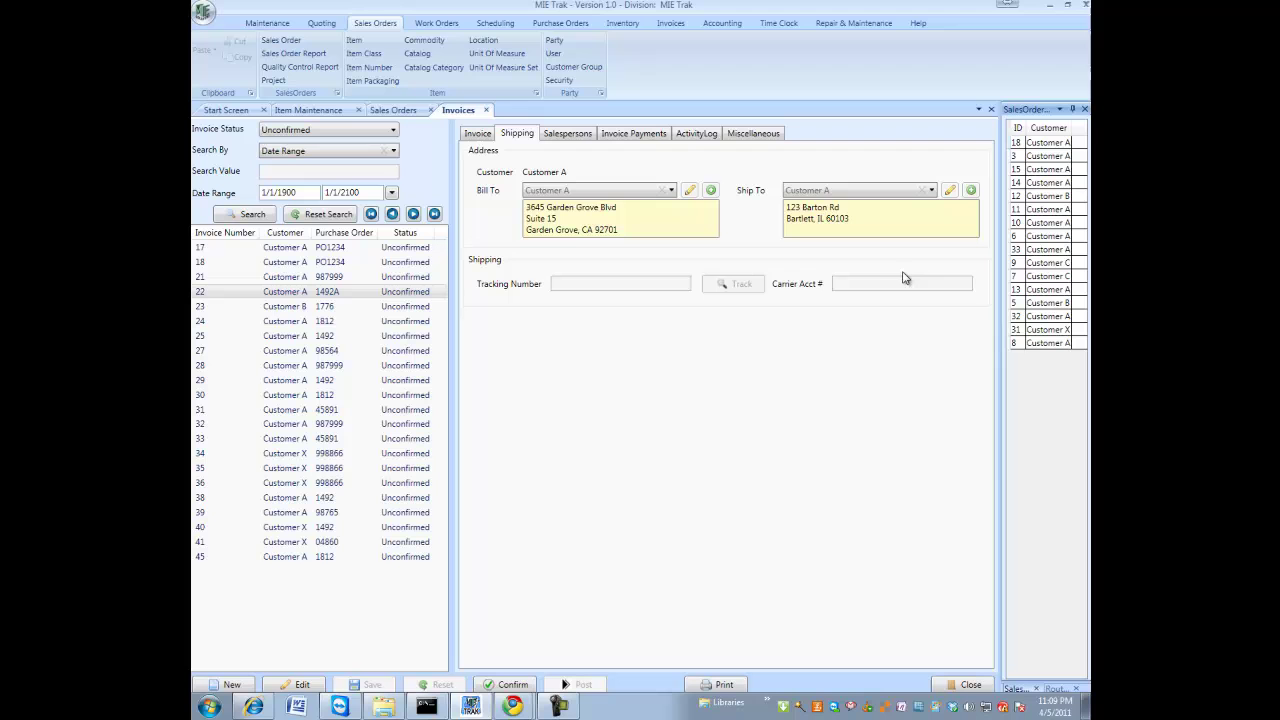
Check invoice 22's Salesperson 2 commission, payments and notes, then return to its main details
{"action": "left_click", "coordinate": [567, 133]}
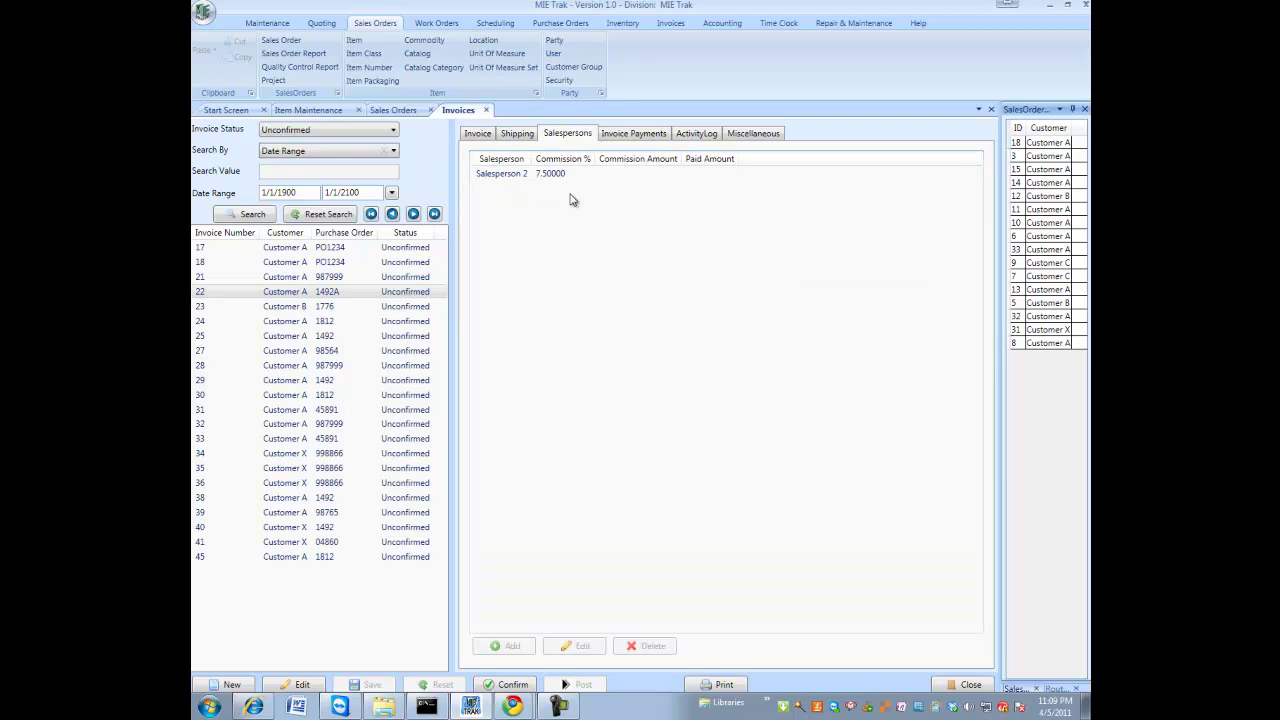
{"action": "left_click", "coordinate": [548, 175]}
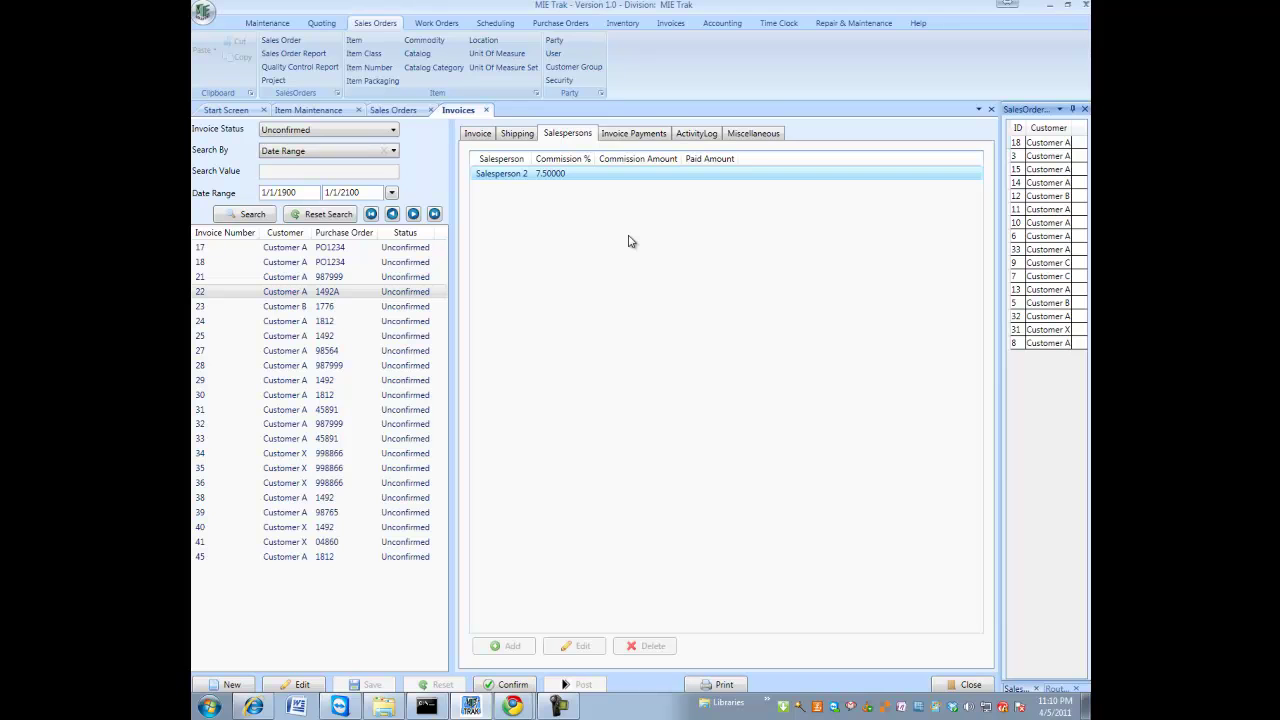
{"action": "left_click", "coordinate": [643, 136]}
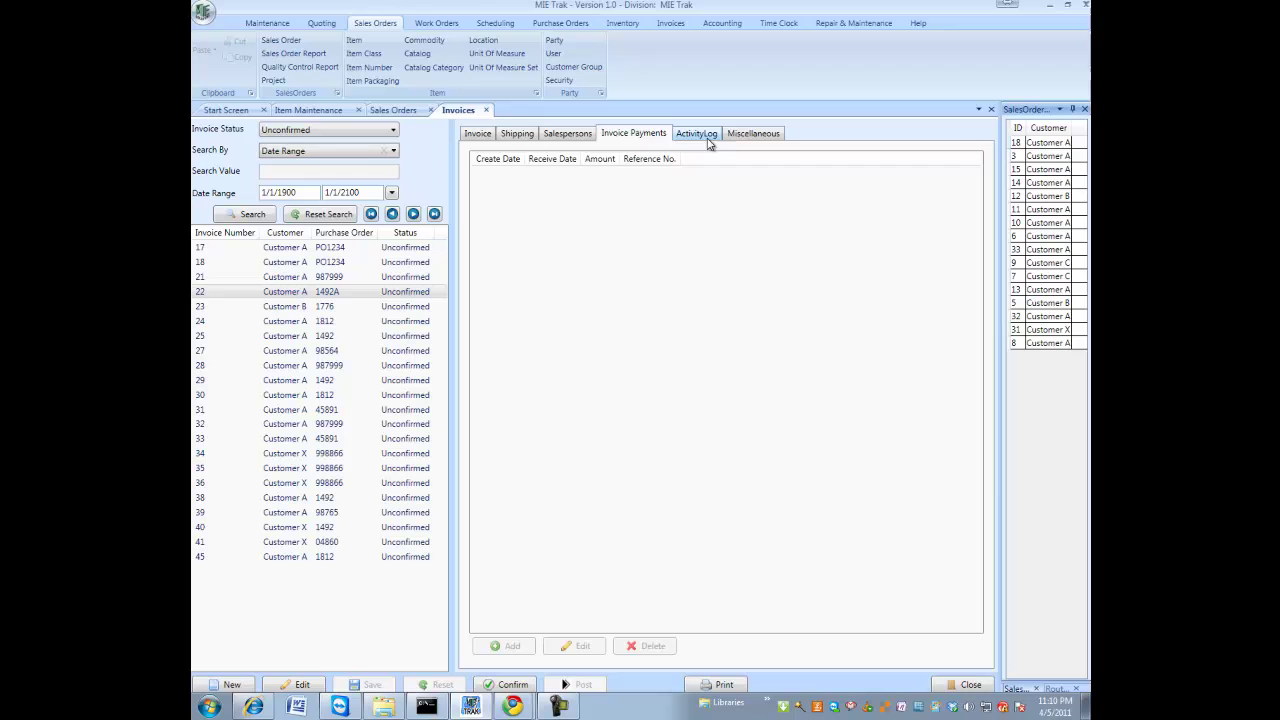
{"action": "left_click", "coordinate": [752, 134]}
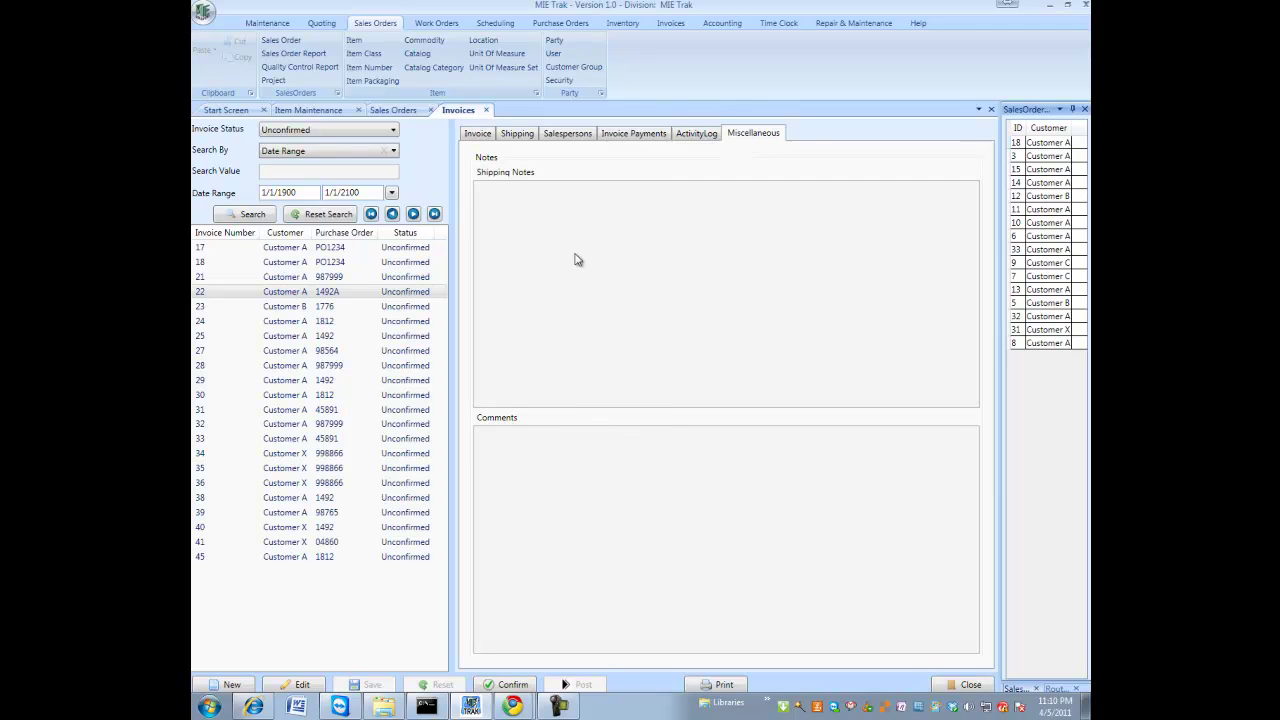
{"action": "left_click", "coordinate": [478, 134]}
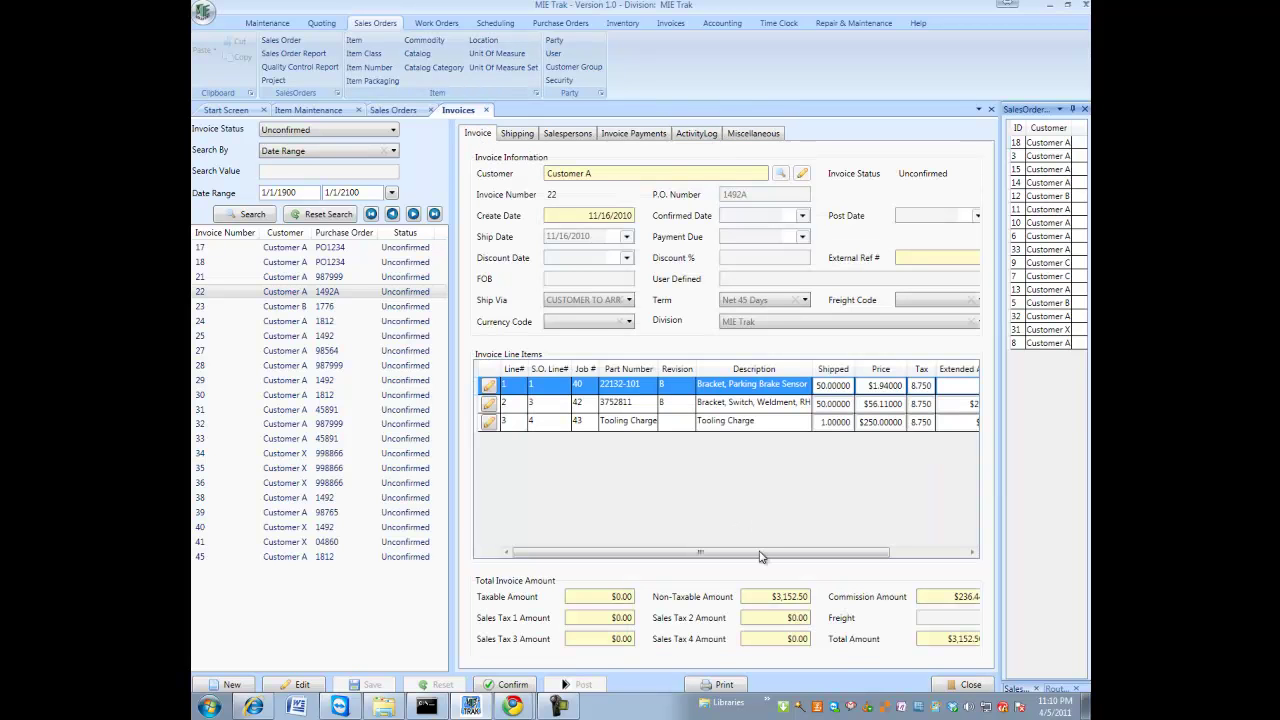
{"action": "left_click", "coordinate": [721, 690]}
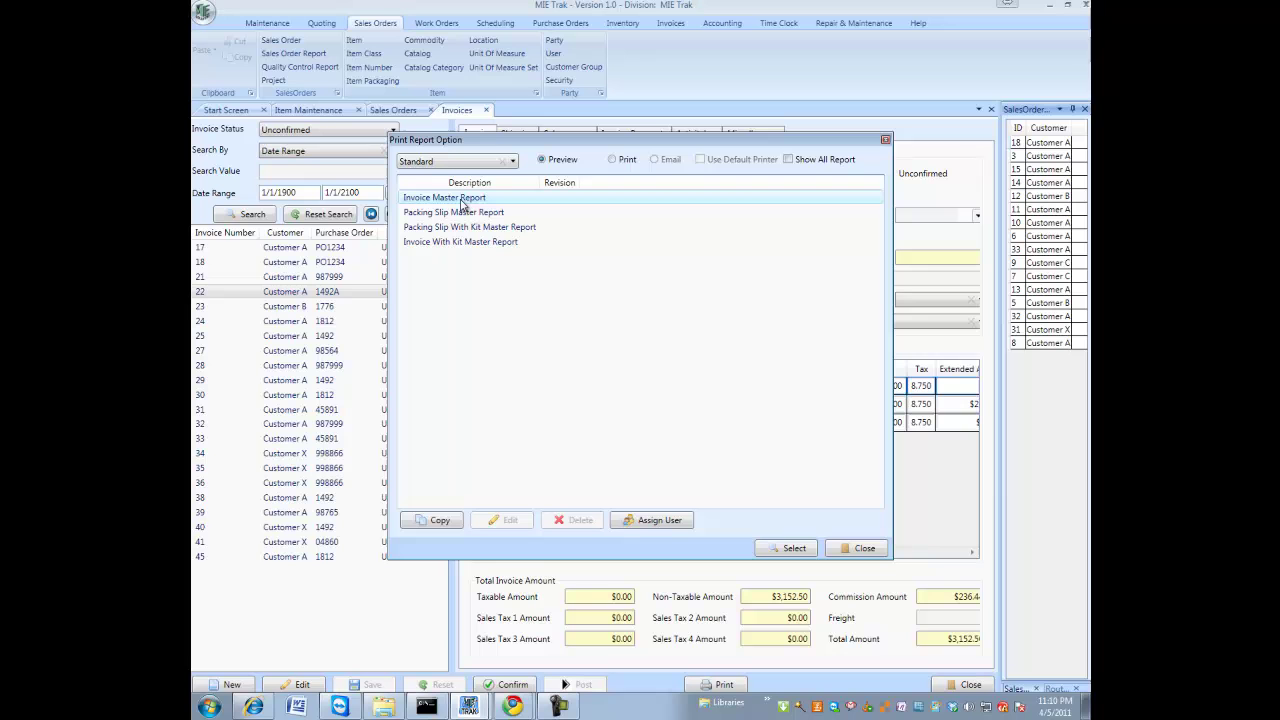
{"action": "left_click", "coordinate": [463, 204]}
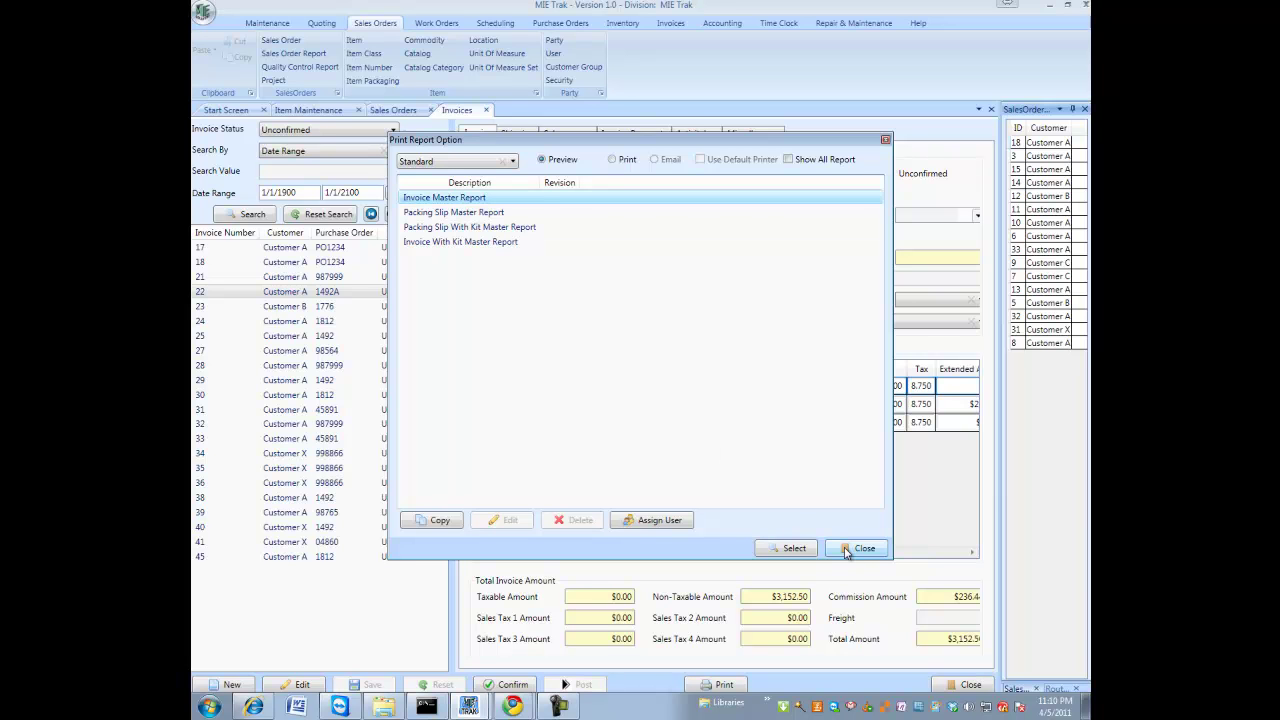
{"action": "left_click", "coordinate": [852, 549]}
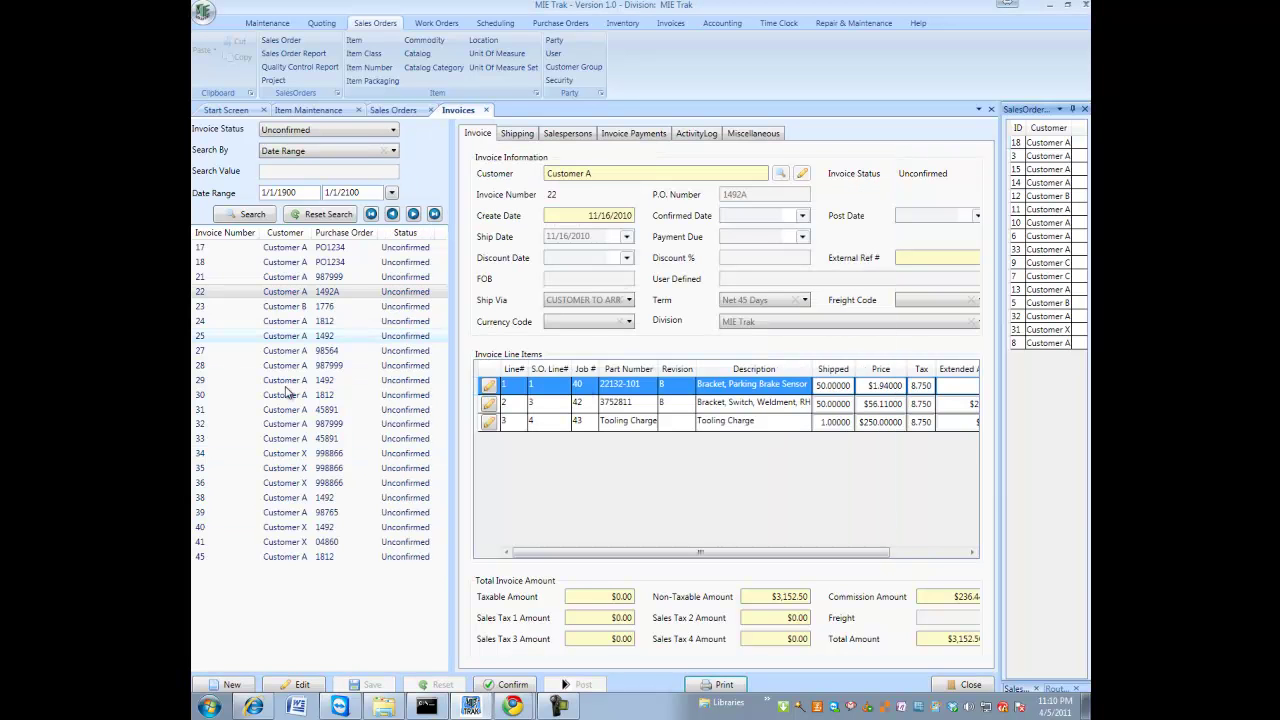
Start a new invoice and search for sales order 25's open lines
{"action": "left_click", "coordinate": [232, 685]}
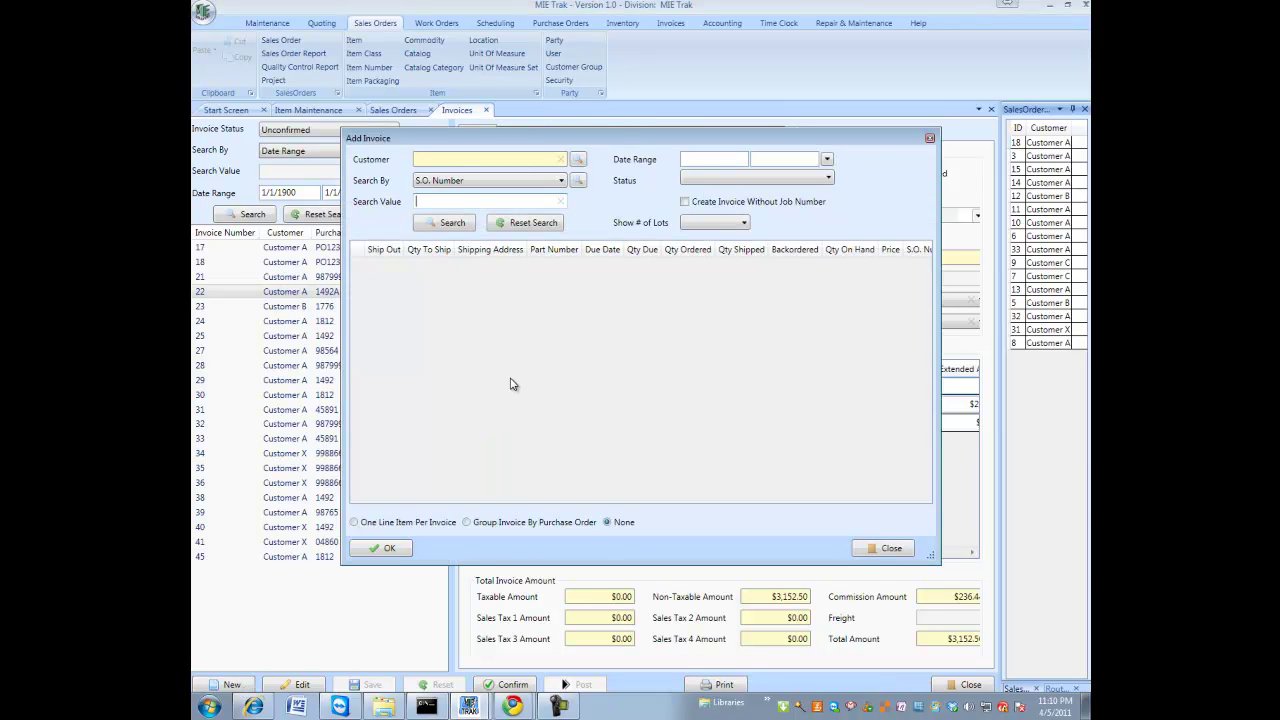
{"action": "type", "text": "25"}
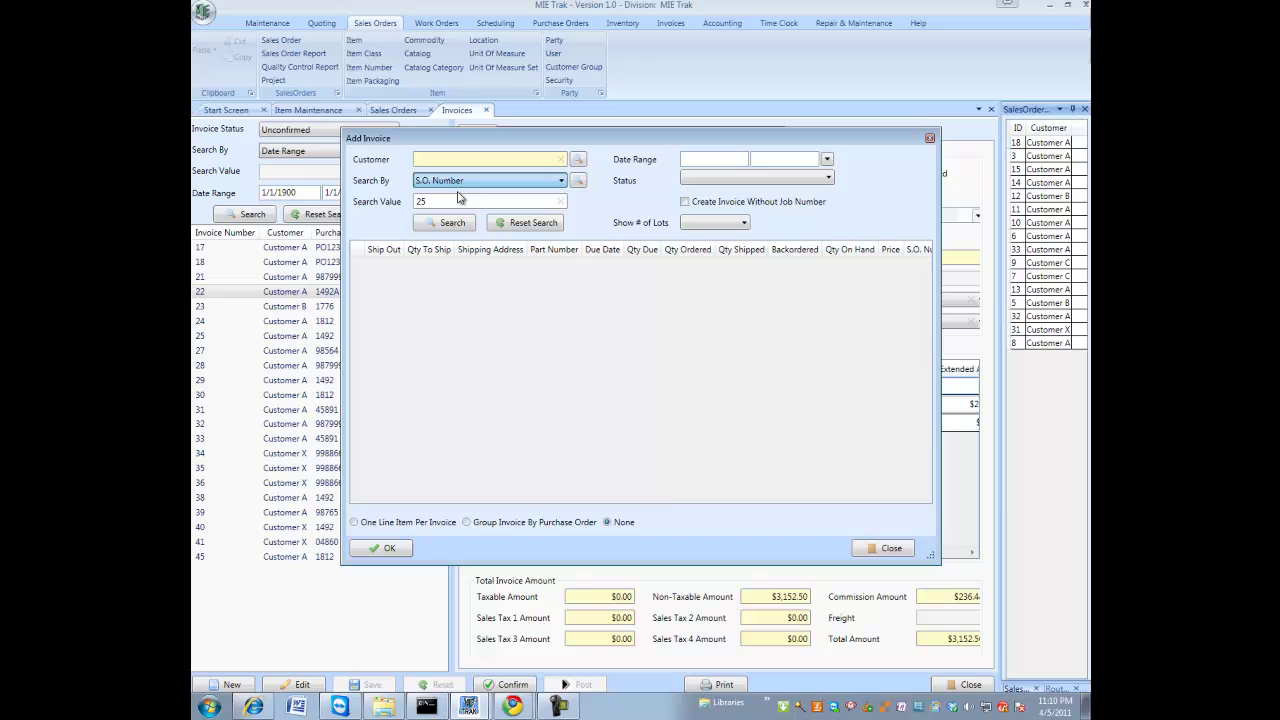
{"action": "left_click", "coordinate": [451, 224]}
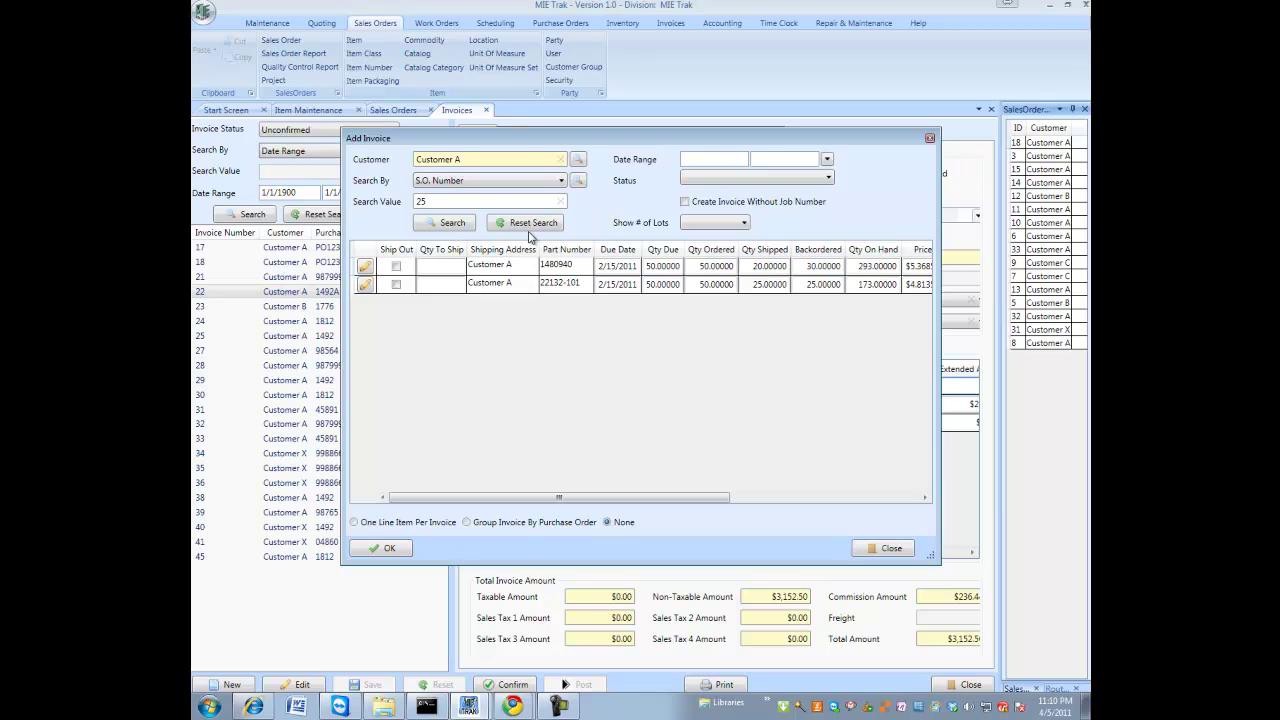
Mark parts 1480940 and 22132-101 to ship out, checking backorder and stock figures
{"action": "left_click", "coordinate": [396, 267]}
{"action": "left_click", "coordinate": [399, 267]}
{"action": "left_click", "coordinate": [396, 285]}
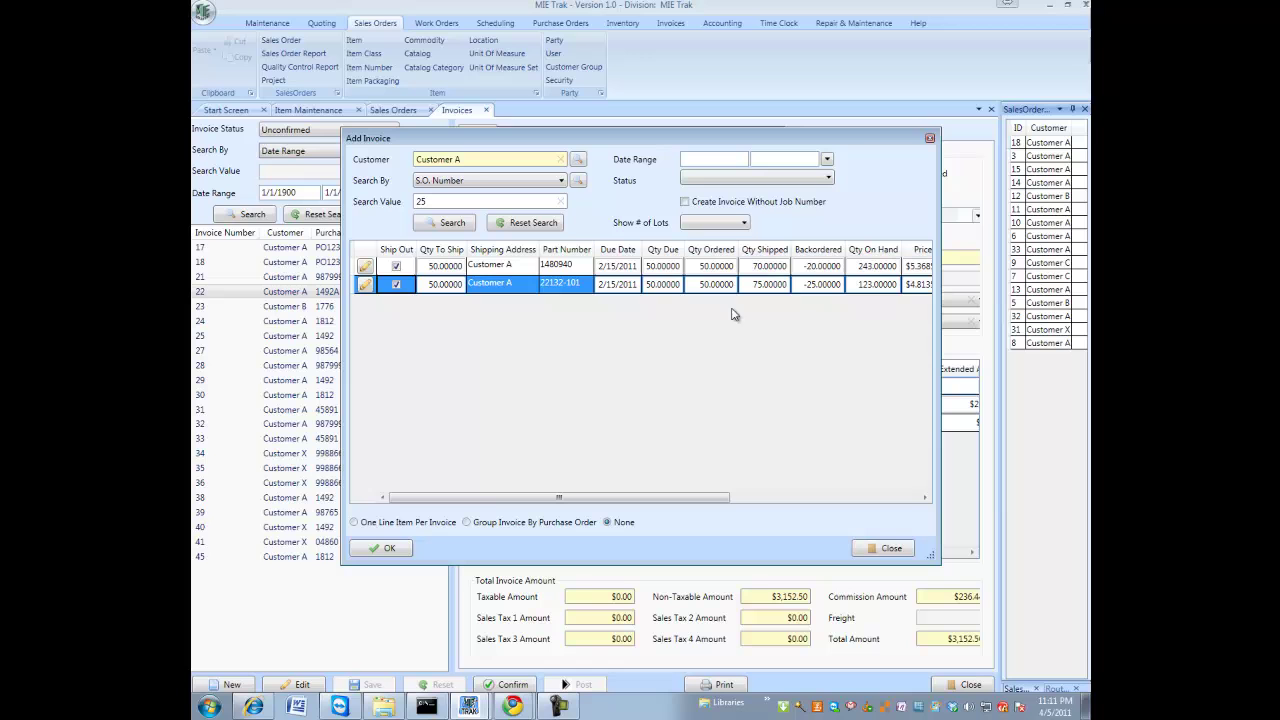
{"action": "left_click", "coordinate": [802, 266]}
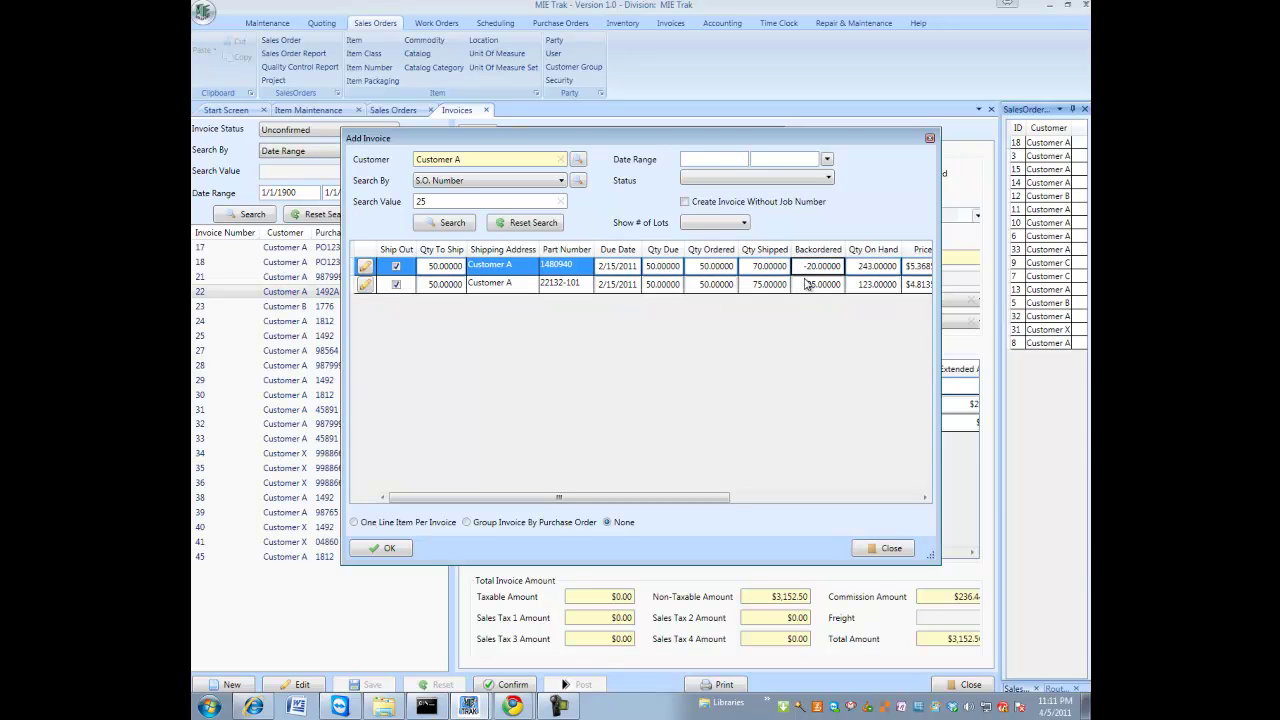
{"action": "left_click", "coordinate": [858, 283]}
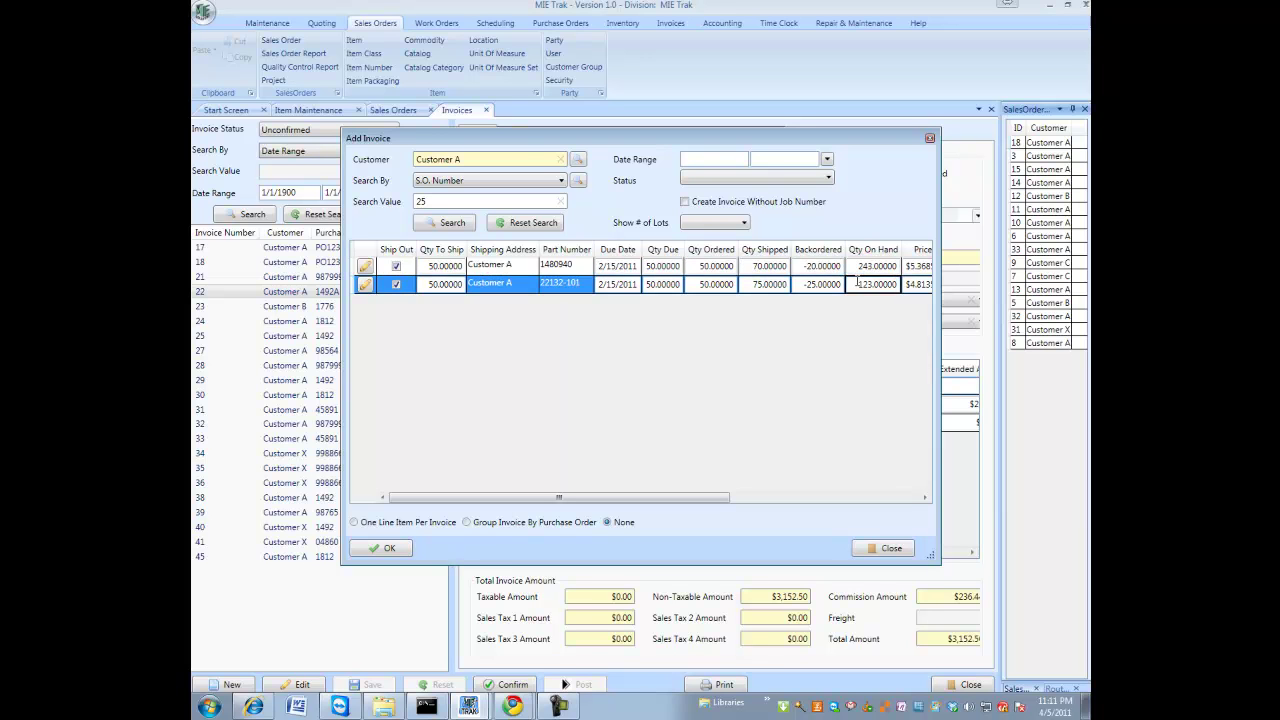
Create invoice 46, picking part 1480940 as 13 from Building 3 and 37 from Building 1
{"action": "left_click", "coordinate": [403, 549]}
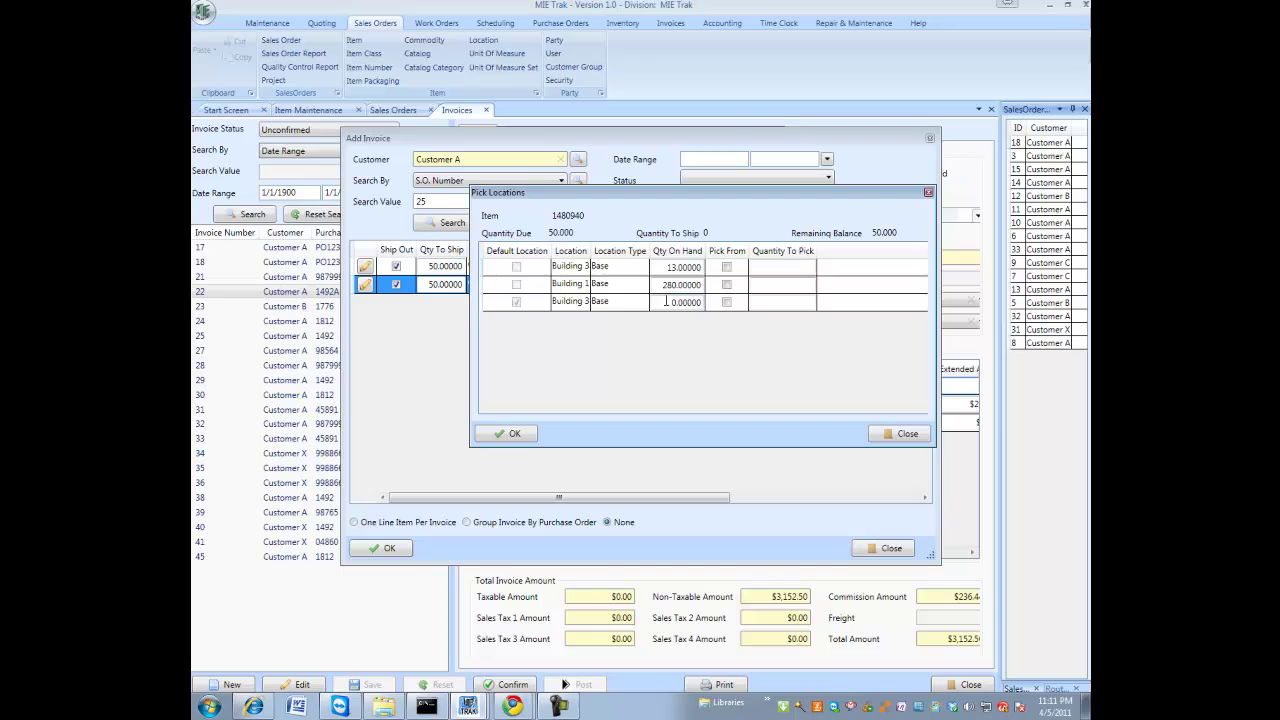
{"action": "left_click", "coordinate": [656, 303]}
{"action": "left_click", "coordinate": [727, 267]}
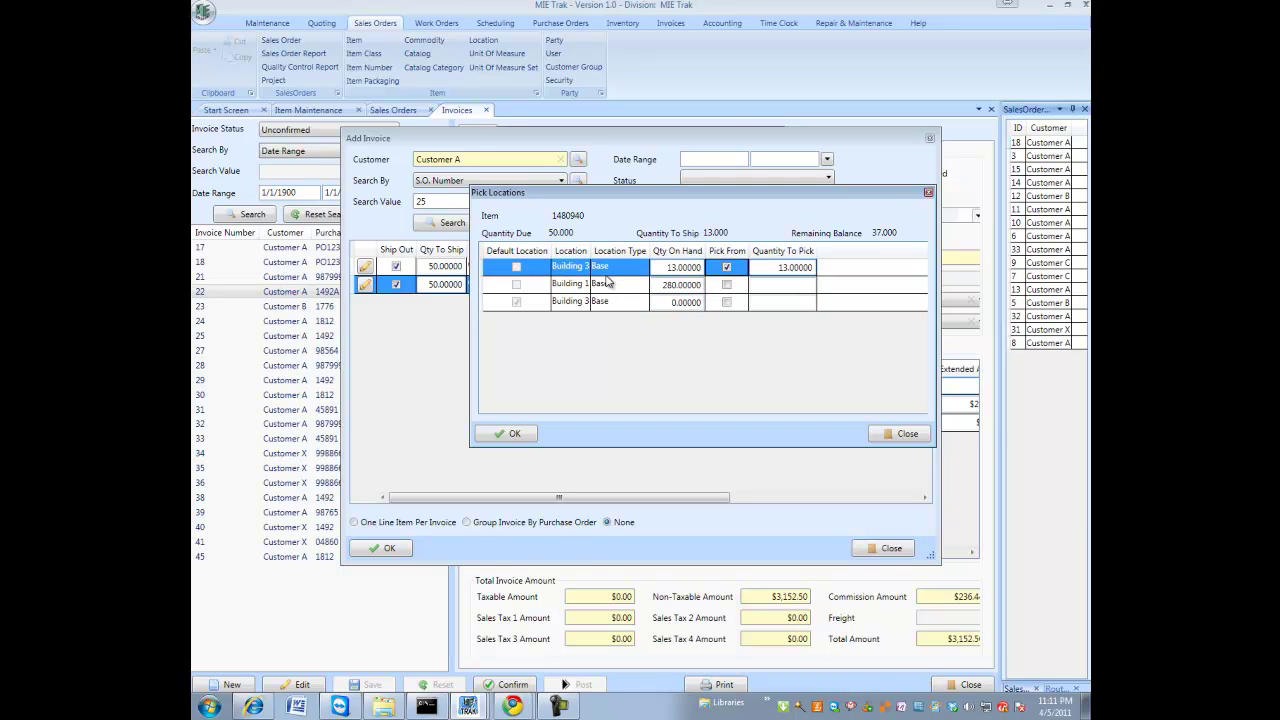
{"action": "left_click", "coordinate": [729, 286]}
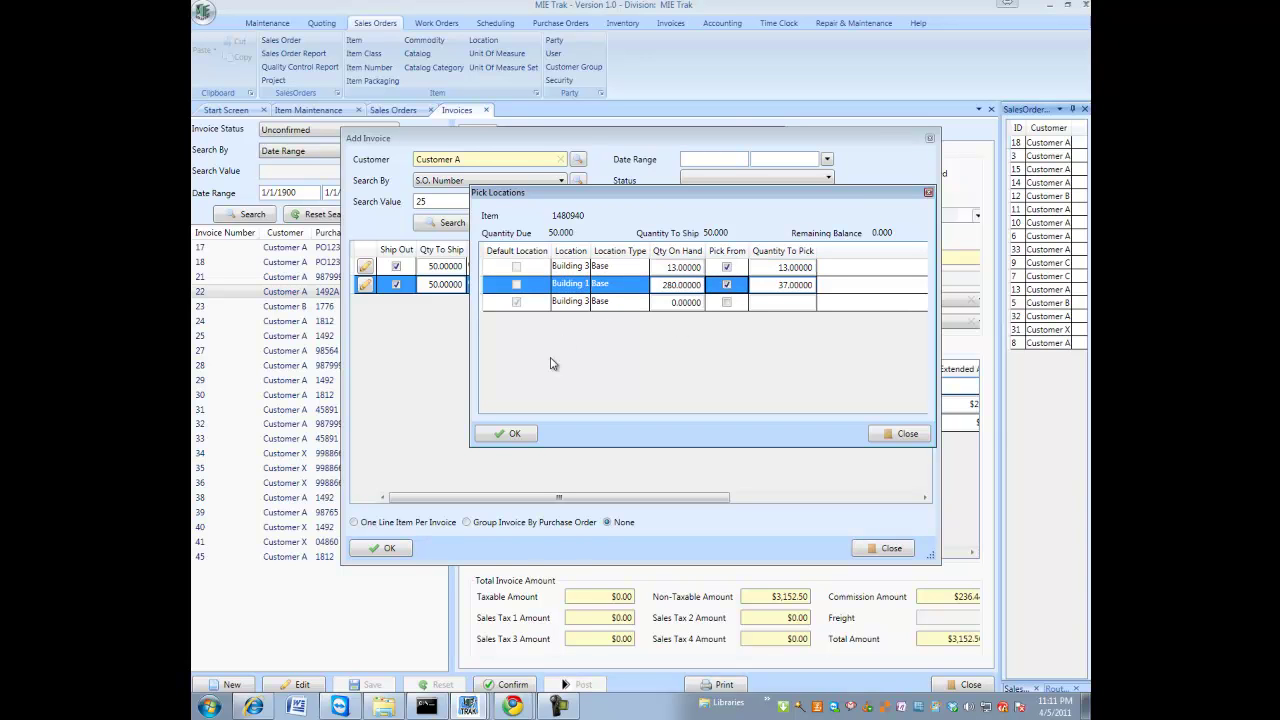
{"action": "left_click", "coordinate": [508, 432]}
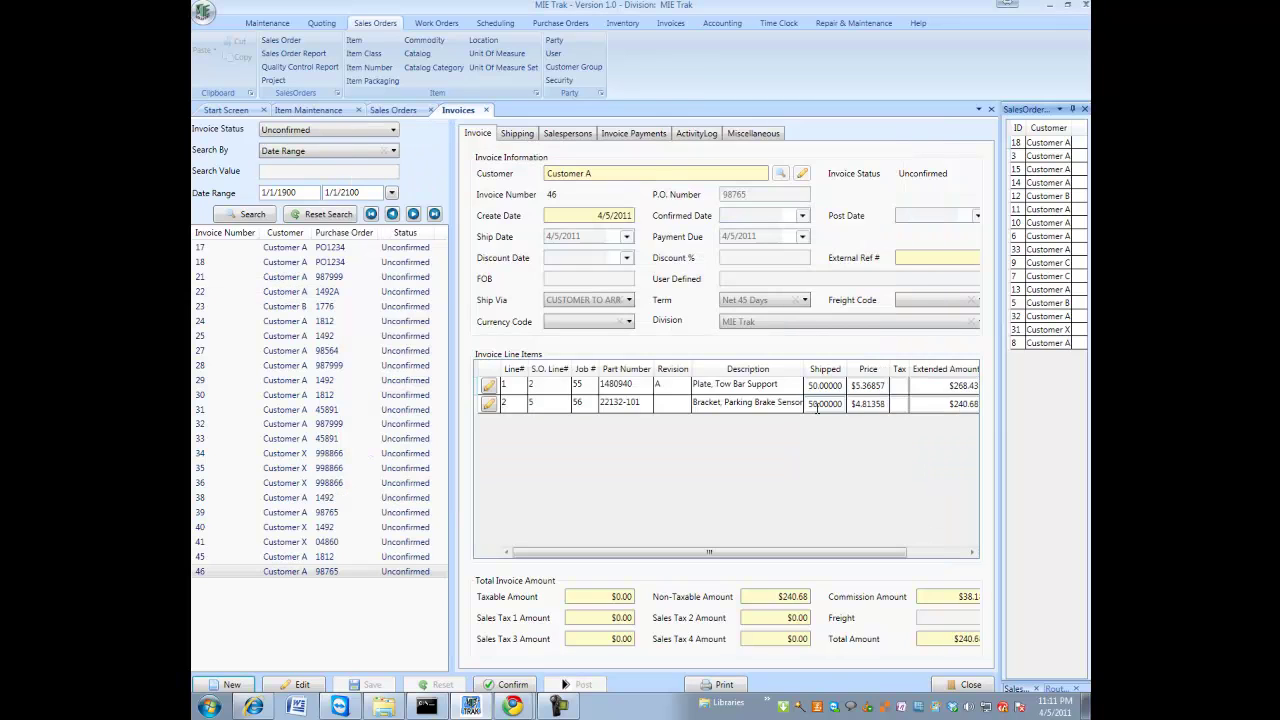
{"action": "left_click", "coordinate": [489, 389]}
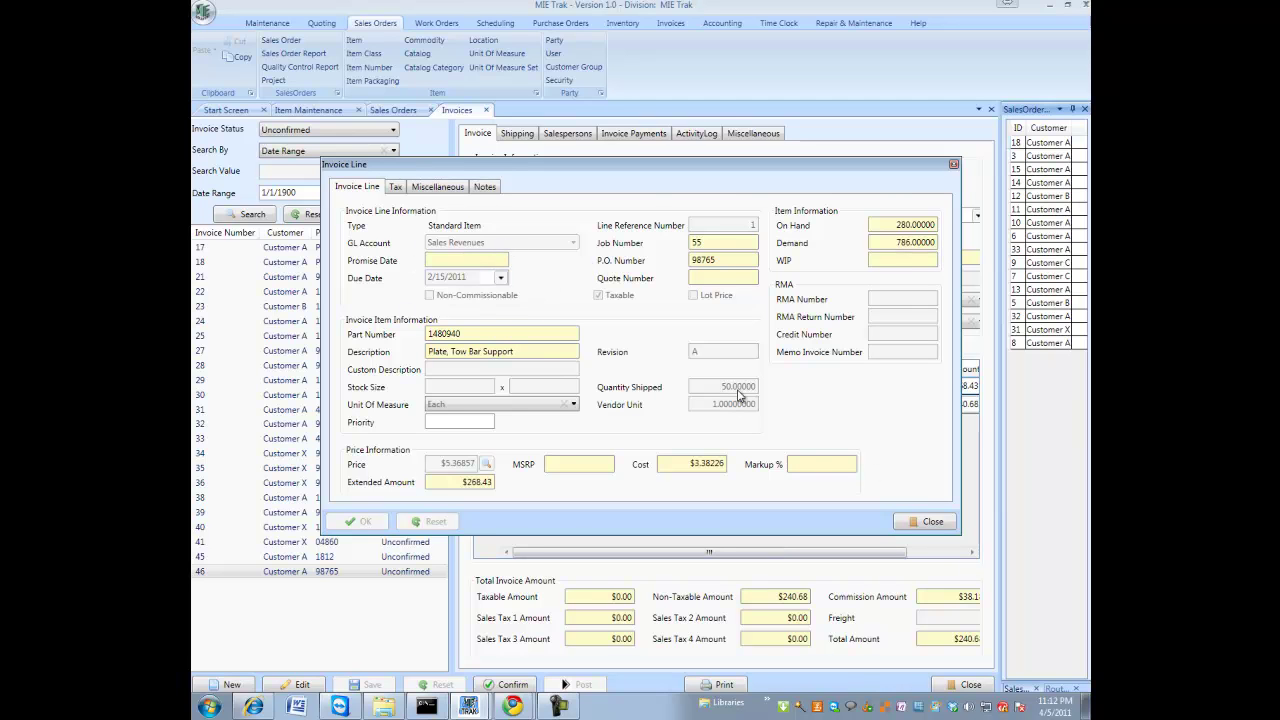
{"action": "left_click", "coordinate": [930, 522]}
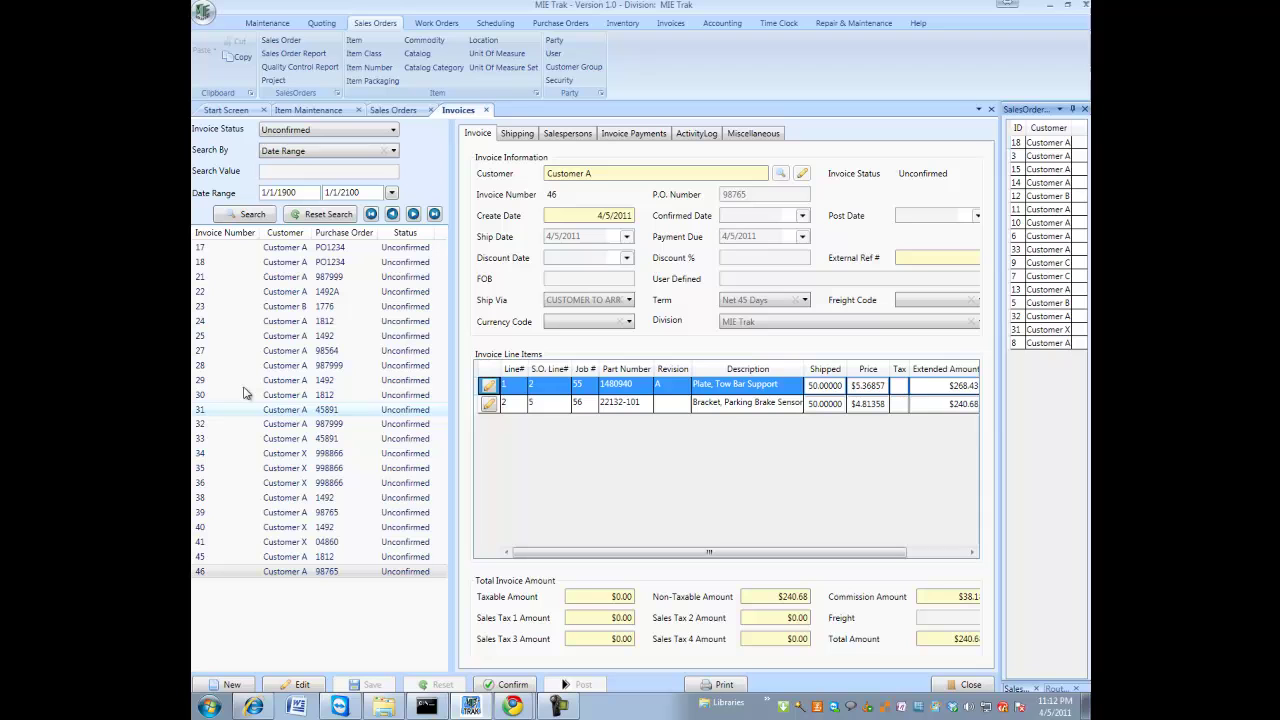